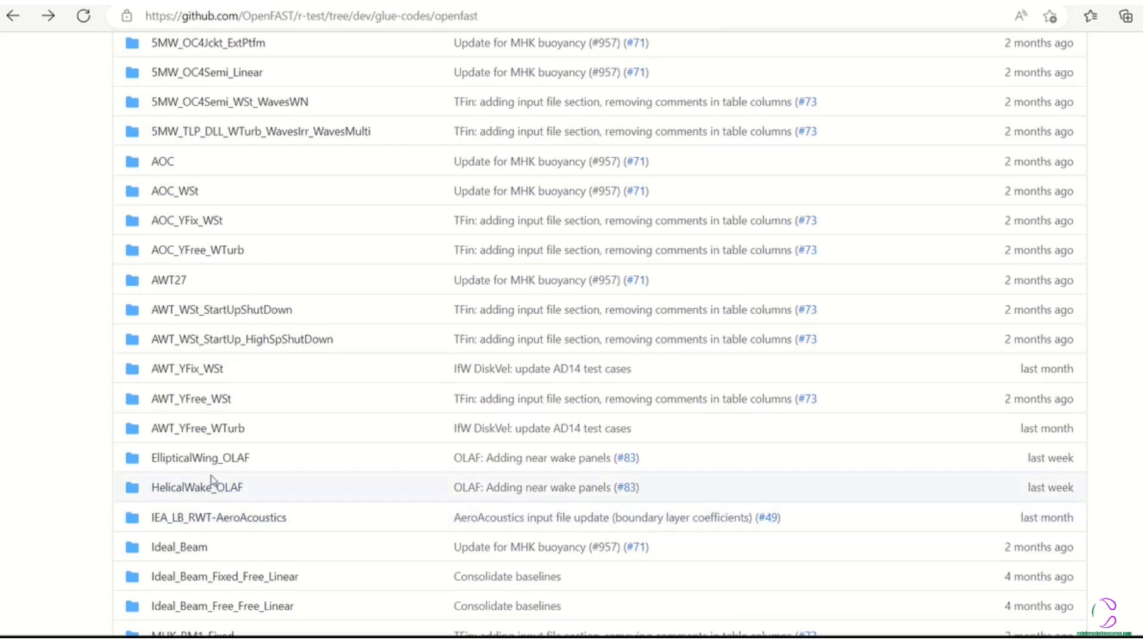
Open the StC_test_OC4Semi test case from the openfast list and read its structural-controls README
scroll(204, 492, down, 3)
scroll(205, 491, down, 2)
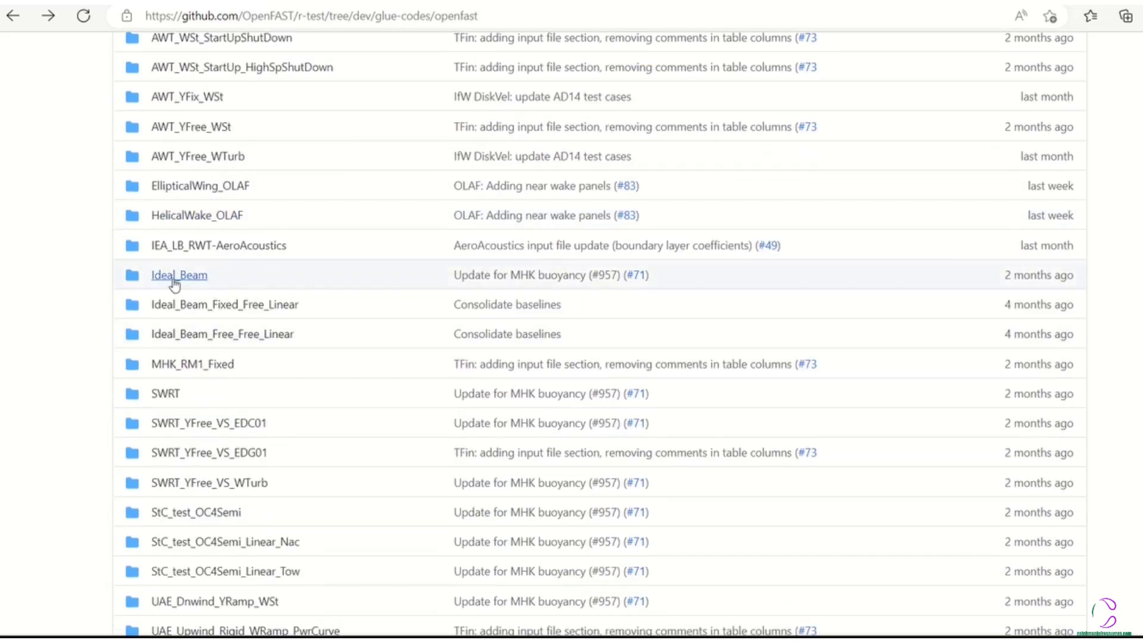
scroll(180, 459, down, 3)
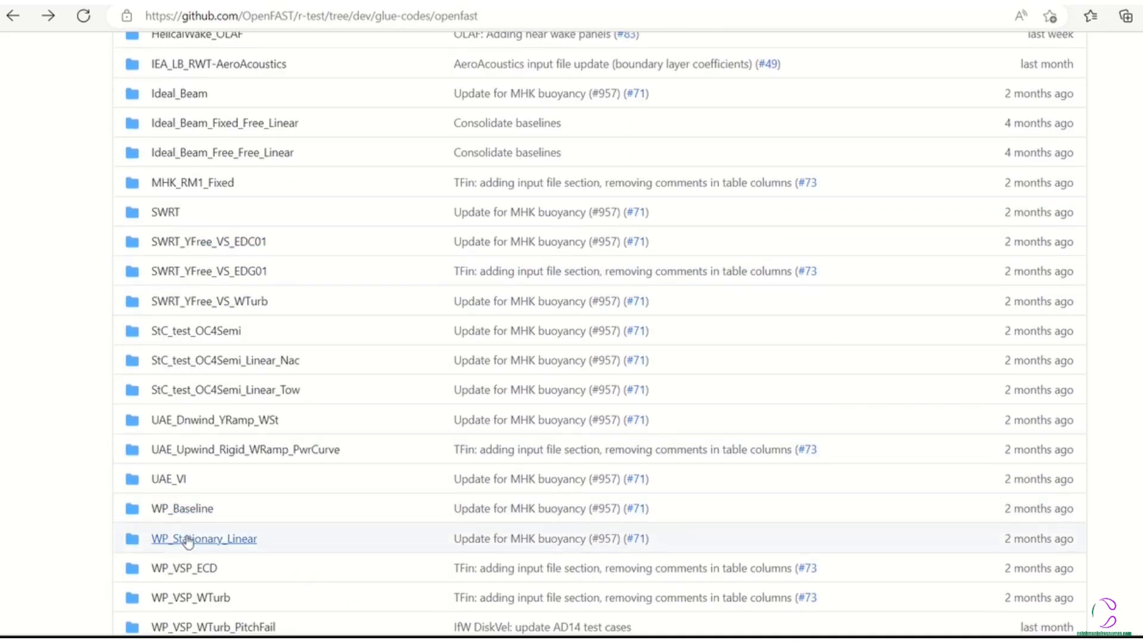
click(227, 331)
scroll(377, 416, down, 7)
scroll(496, 440, down, 8)
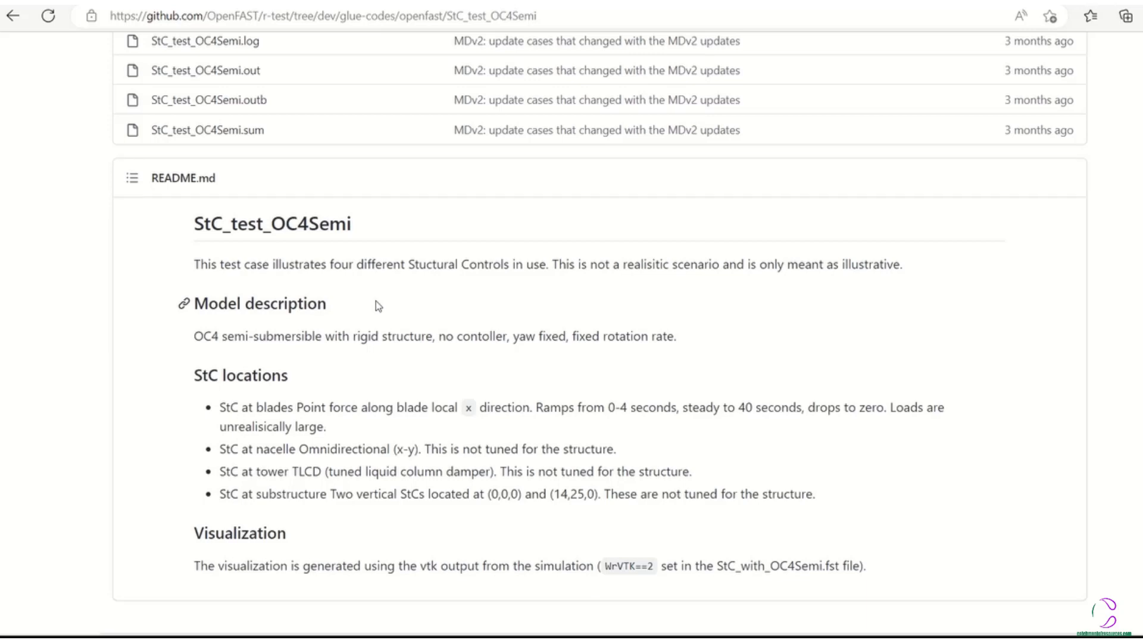
Leave StC_test_OC4Semi and return to the r-test glue-codes/openfast folder listing
scroll(419, 325, up, 7)
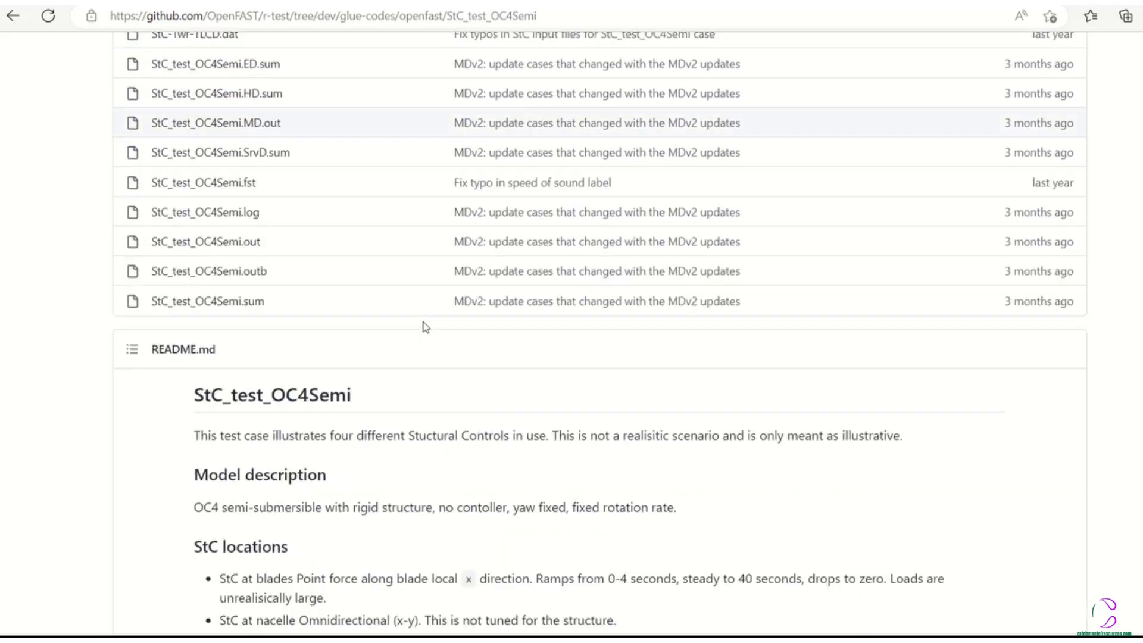
scroll(458, 374, up, 8)
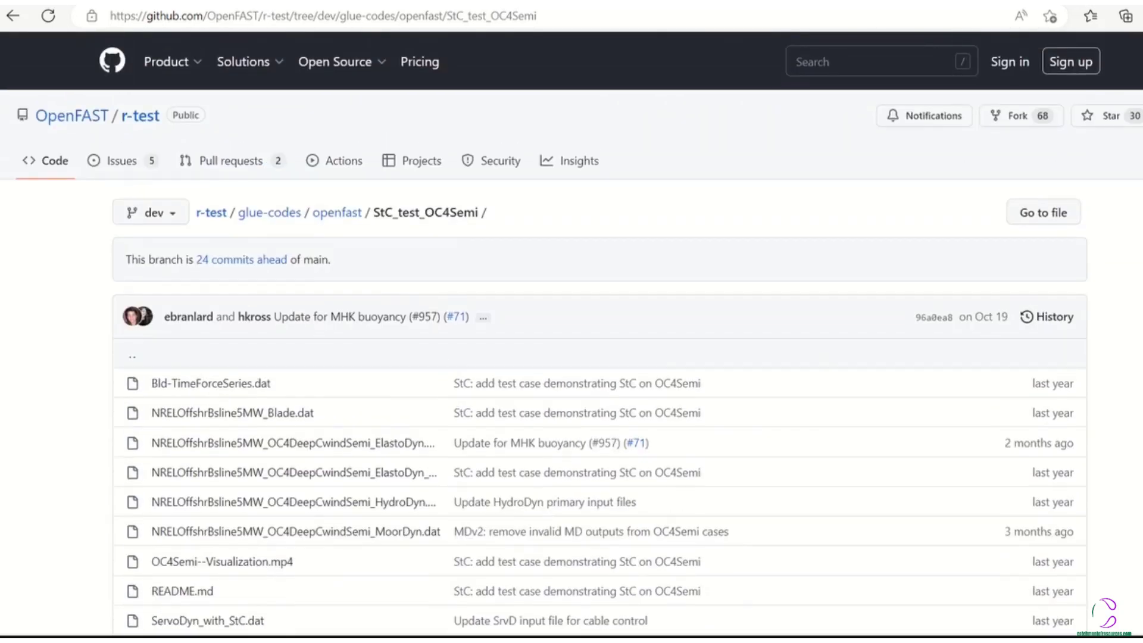
click(13, 17)
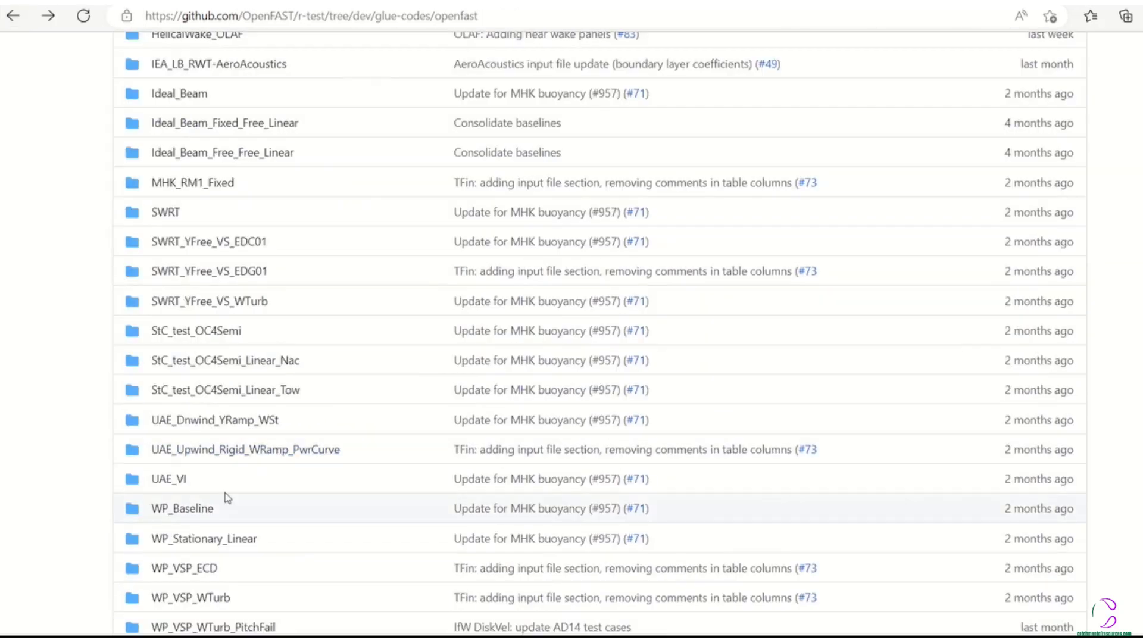
scroll(214, 464, up, 15)
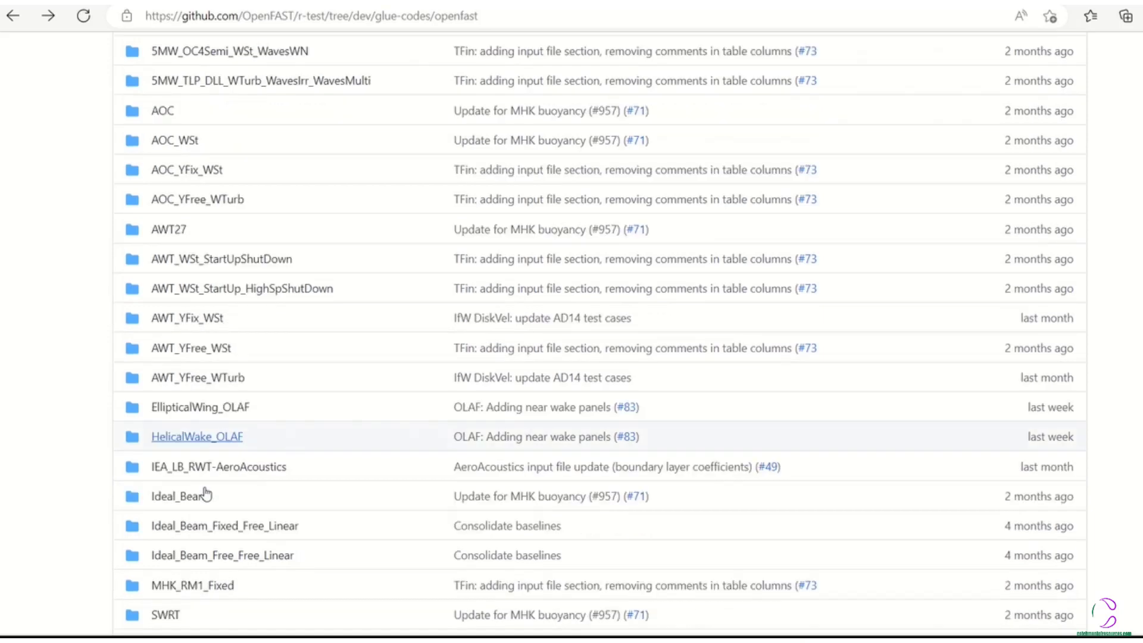
scroll(206, 493, down, 2)
scroll(180, 460, down, 3)
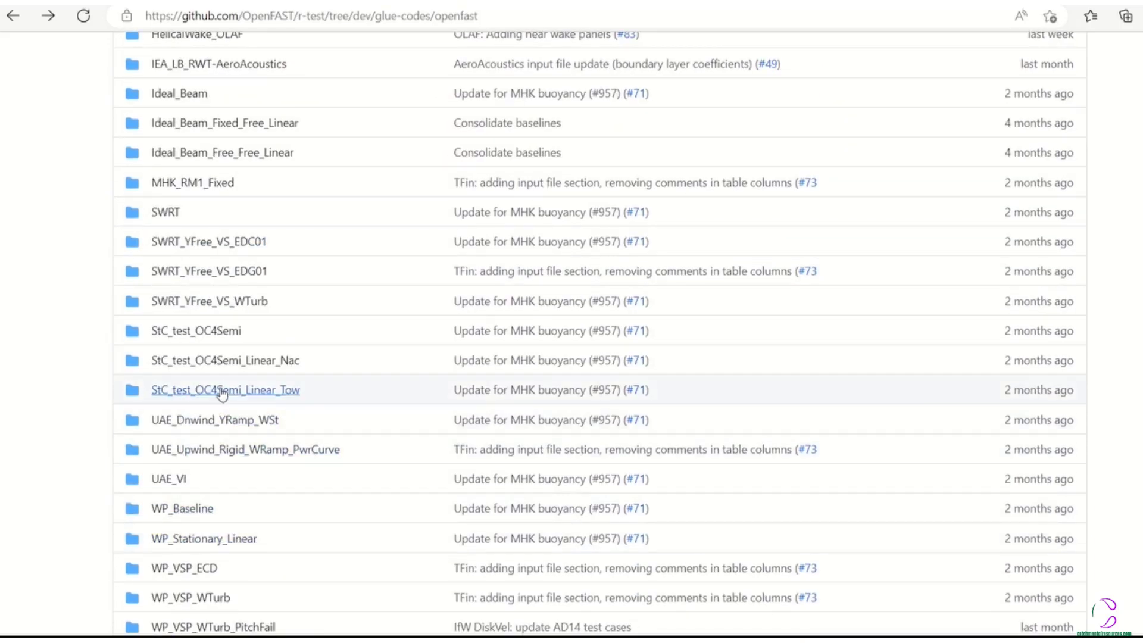
click(227, 331)
scroll(497, 441, down, 6)
scroll(496, 441, down, 9)
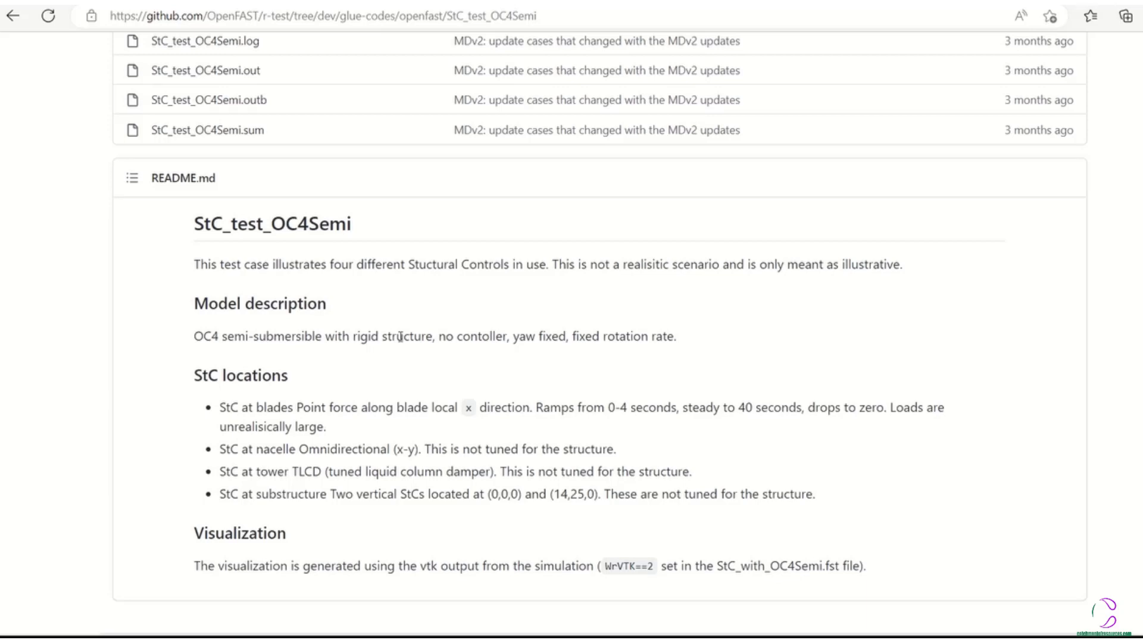
scroll(419, 325, up, 7)
scroll(458, 372, up, 8)
click(12, 15)
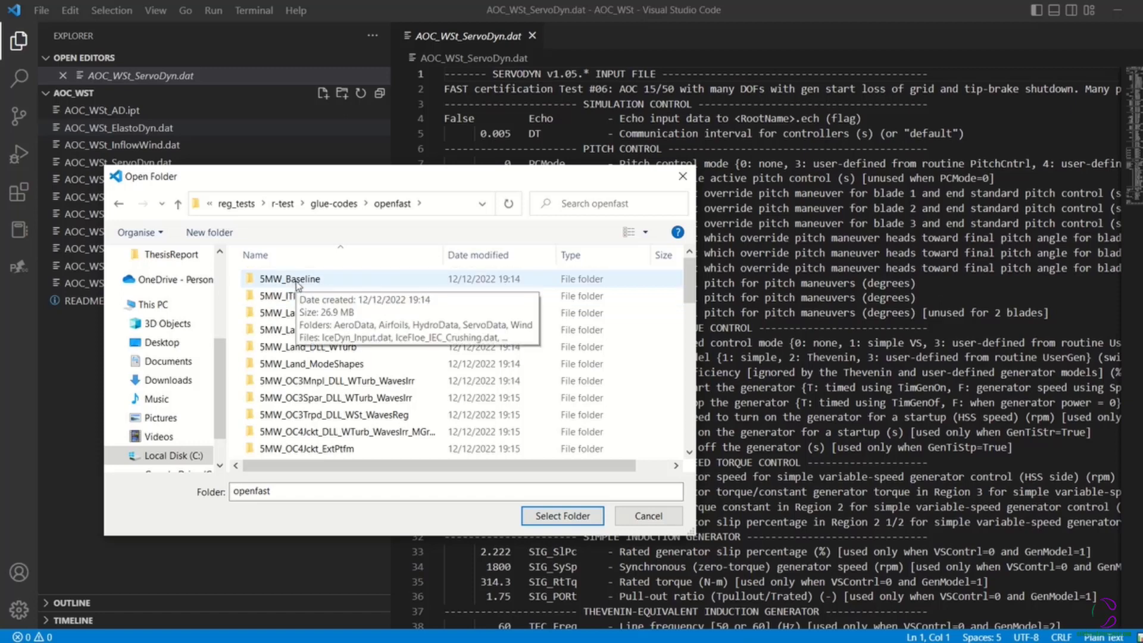
Open the 5MW_Baseline folder as the VS Code workspace
click(302, 284)
double_click(303, 283)
click(562, 516)
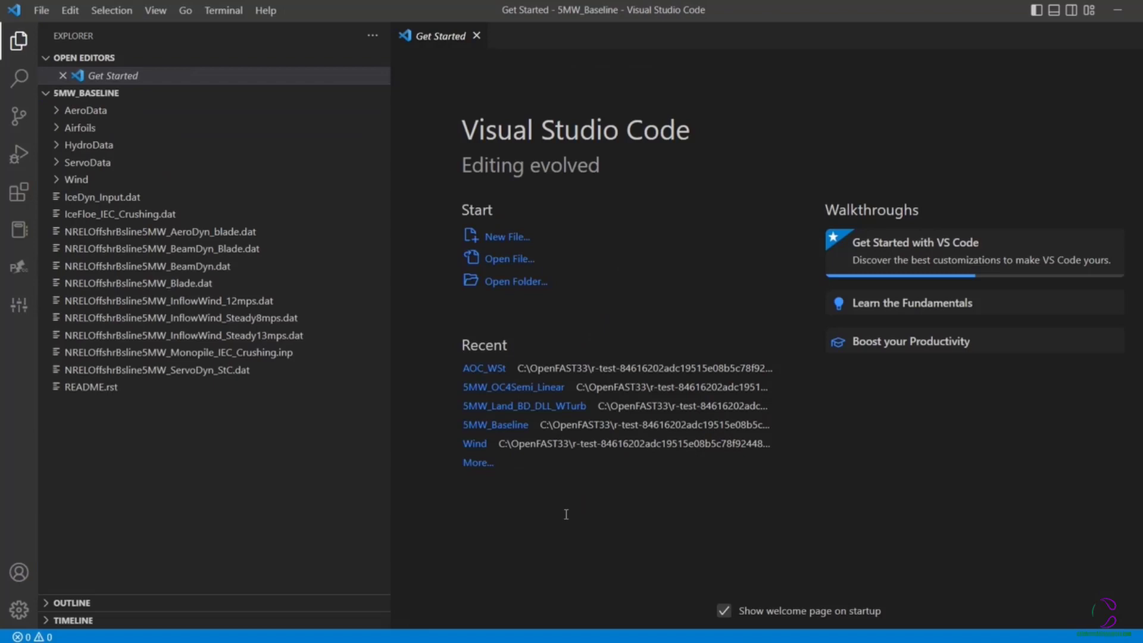
Preview IceDyn_Input.dat and AeroData's Cylinder1.dat, then collapse AeroData
click(88, 197)
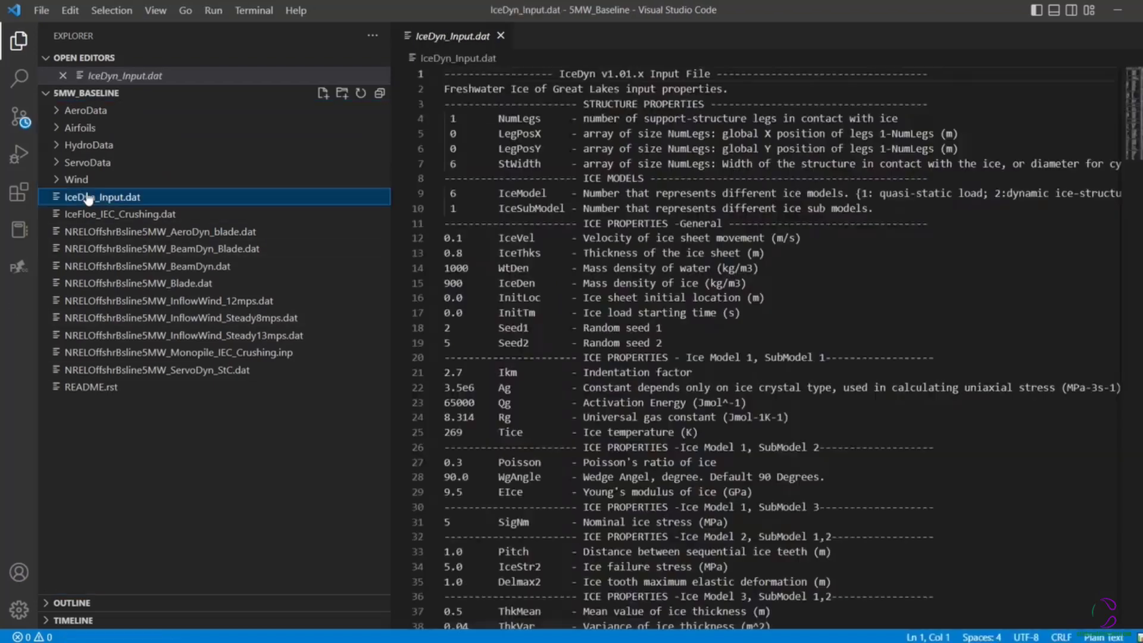
click(81, 111)
click(101, 129)
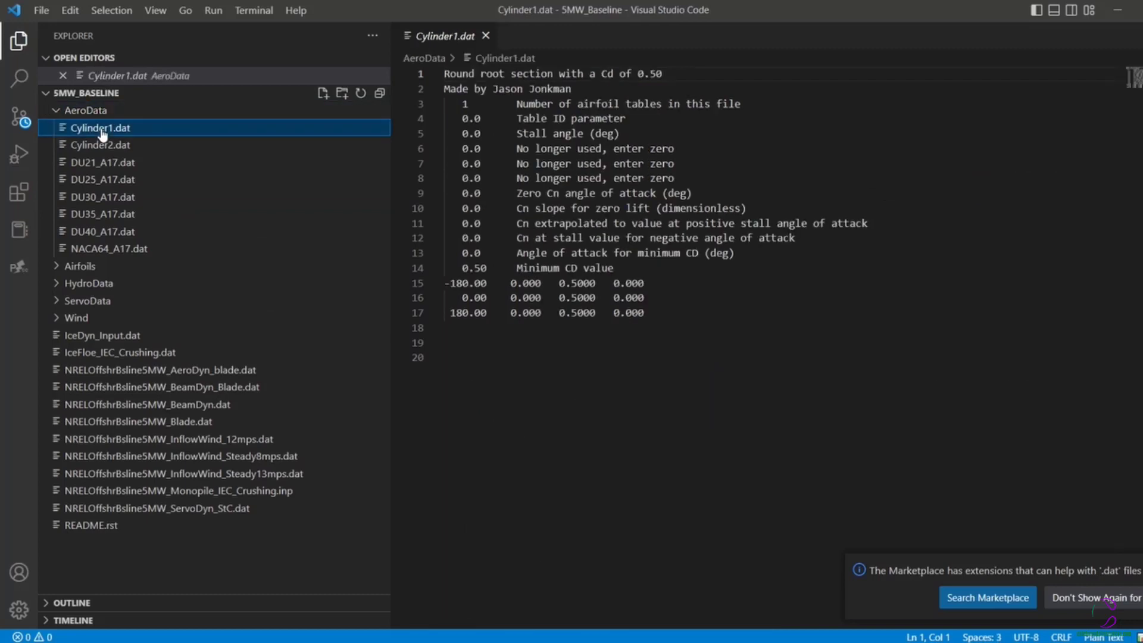
click(56, 113)
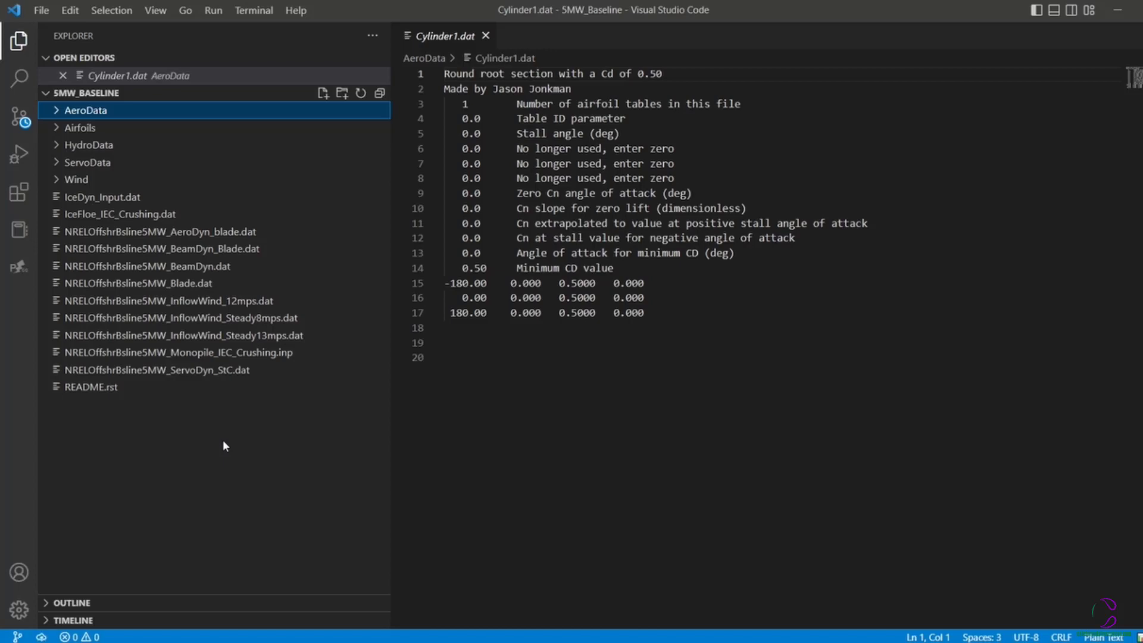
Open the BeamDyn file and locate the kp_zr column in its key-point table
click(92, 372)
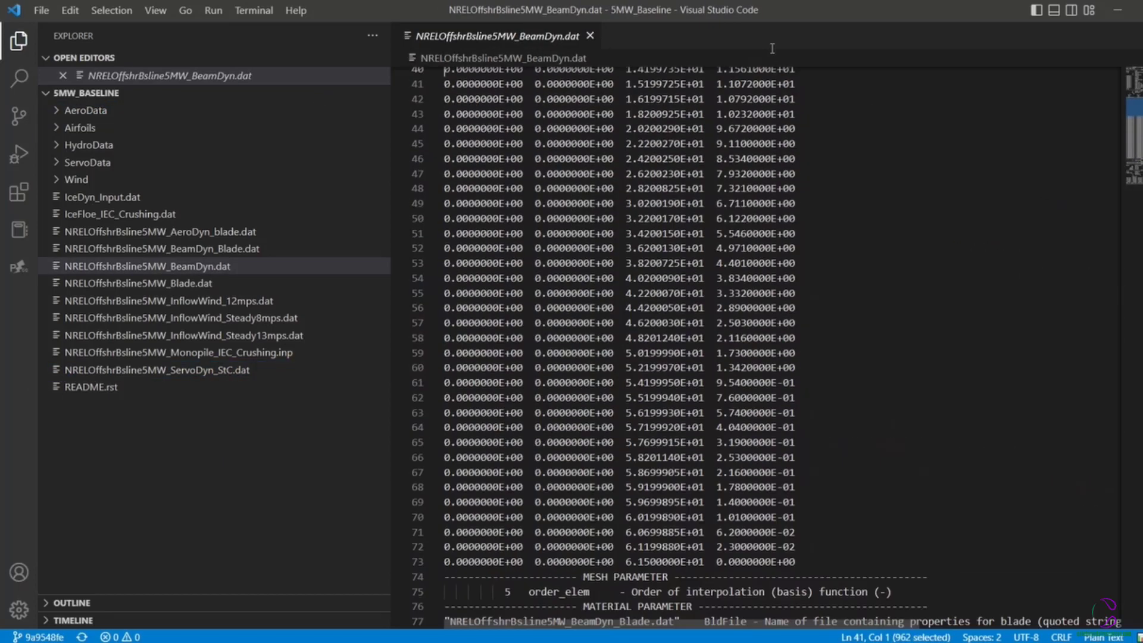
scroll(671, 291, up, 7)
click(672, 291)
drag(632, 143, 662, 143)
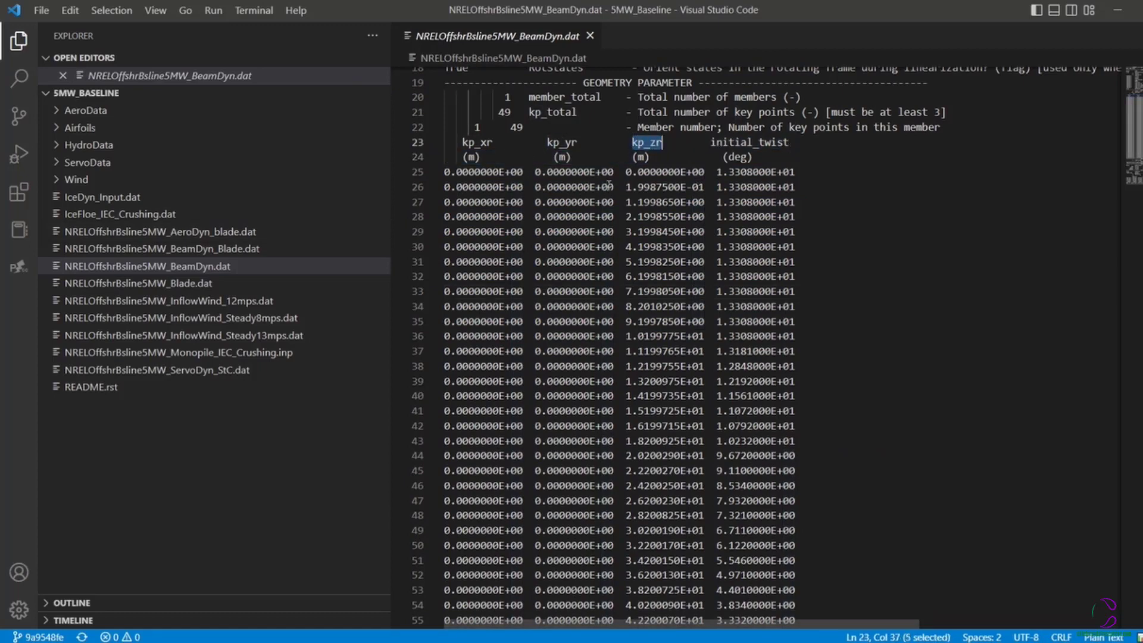
click(627, 189)
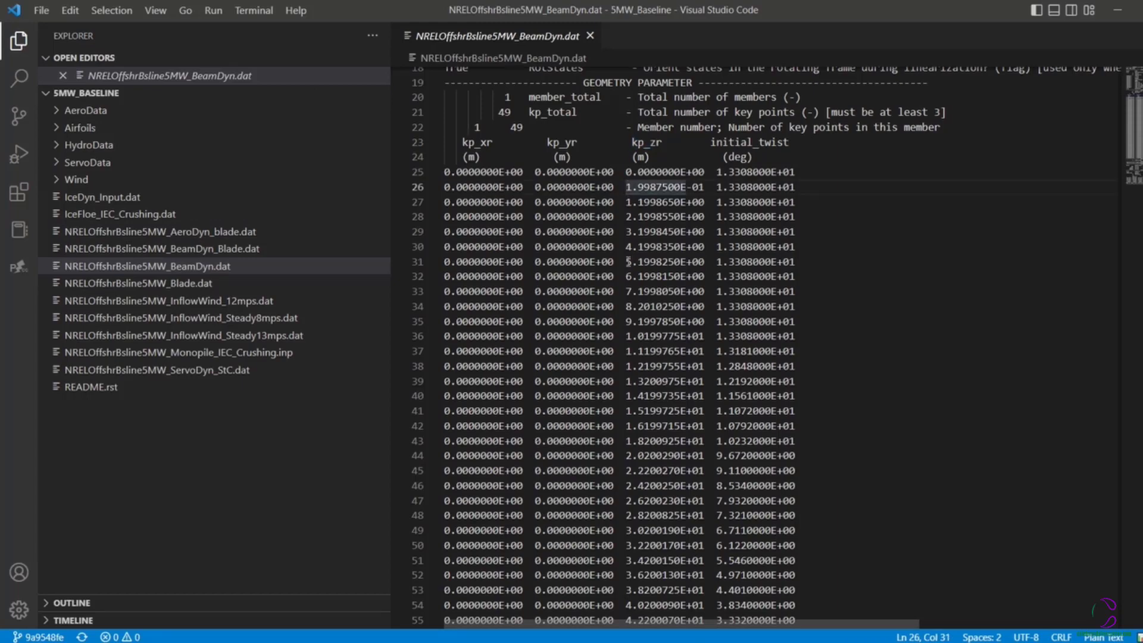
Try changing line 31's kp_zr value from 5.199 to 6.199, revert it, and switch to File Explorer
drag(626, 262, 655, 262)
text(6.199)
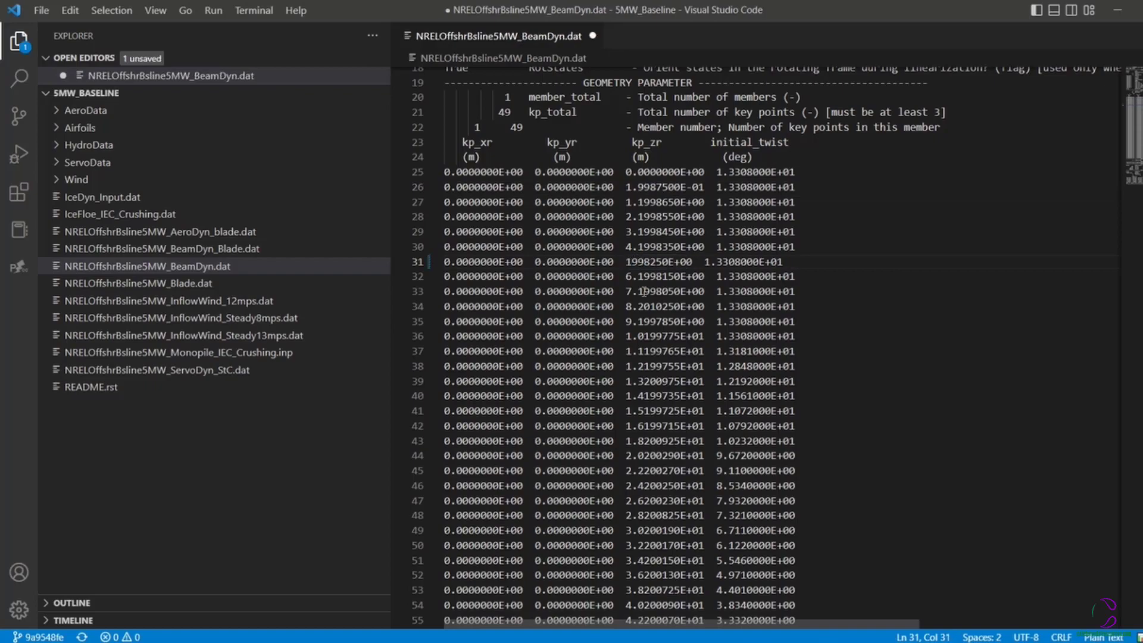
key(ctrl+s)
key(alt+Tab)
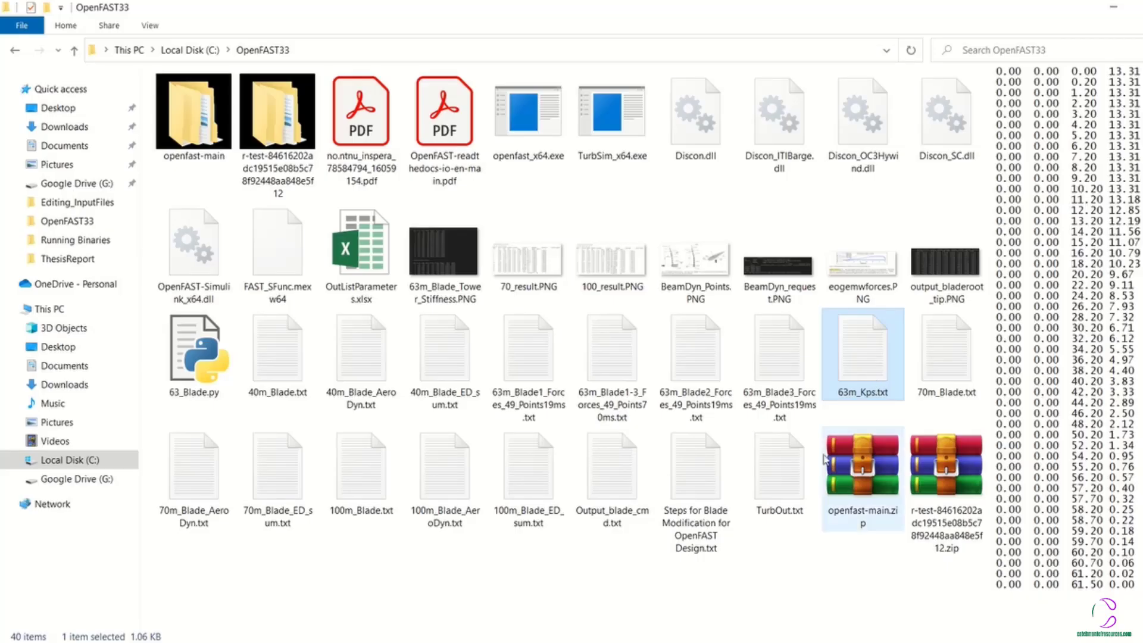
Open 63m_Kps.txt in Notepad and compare its key points with the BeamDyn file in VS Code
double_click(871, 372)
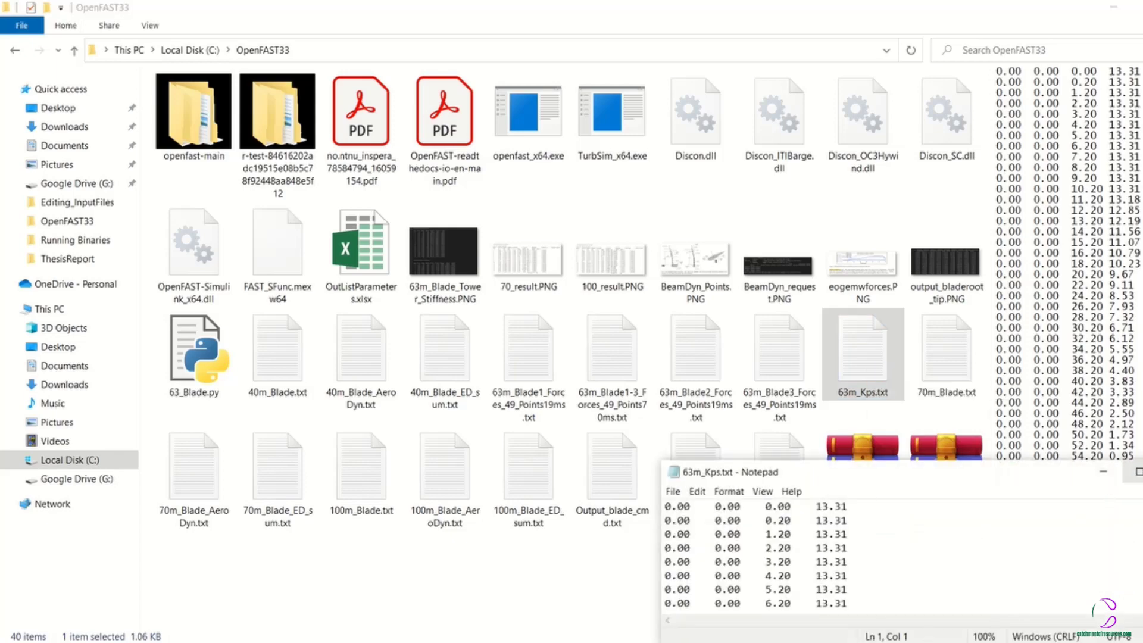
key(super+Up)
click(732, 591)
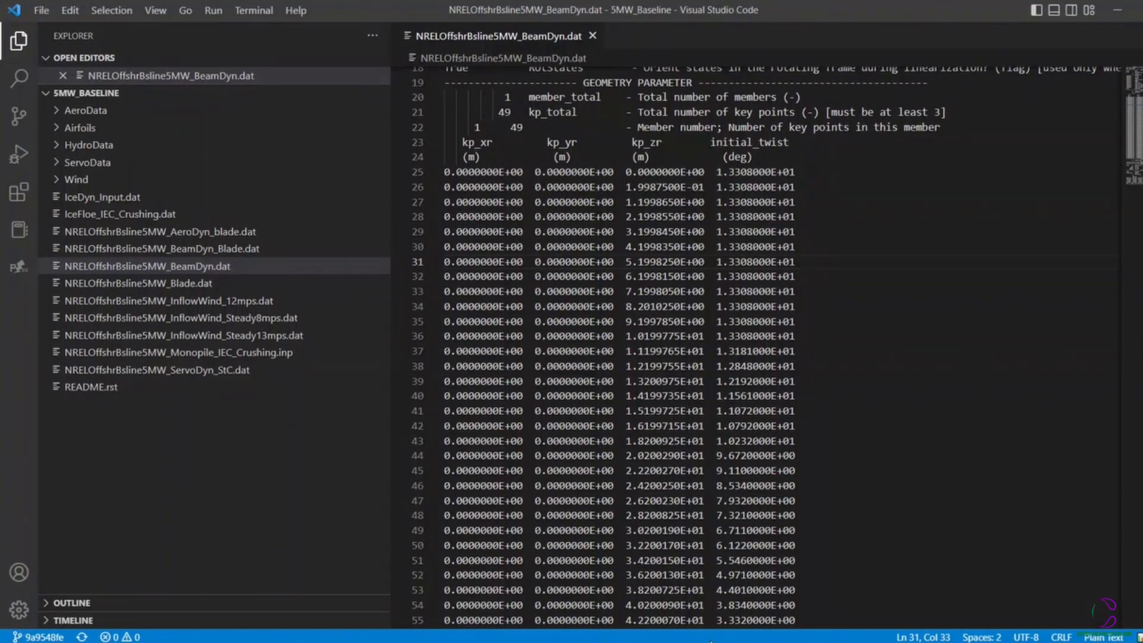
click(950, 595)
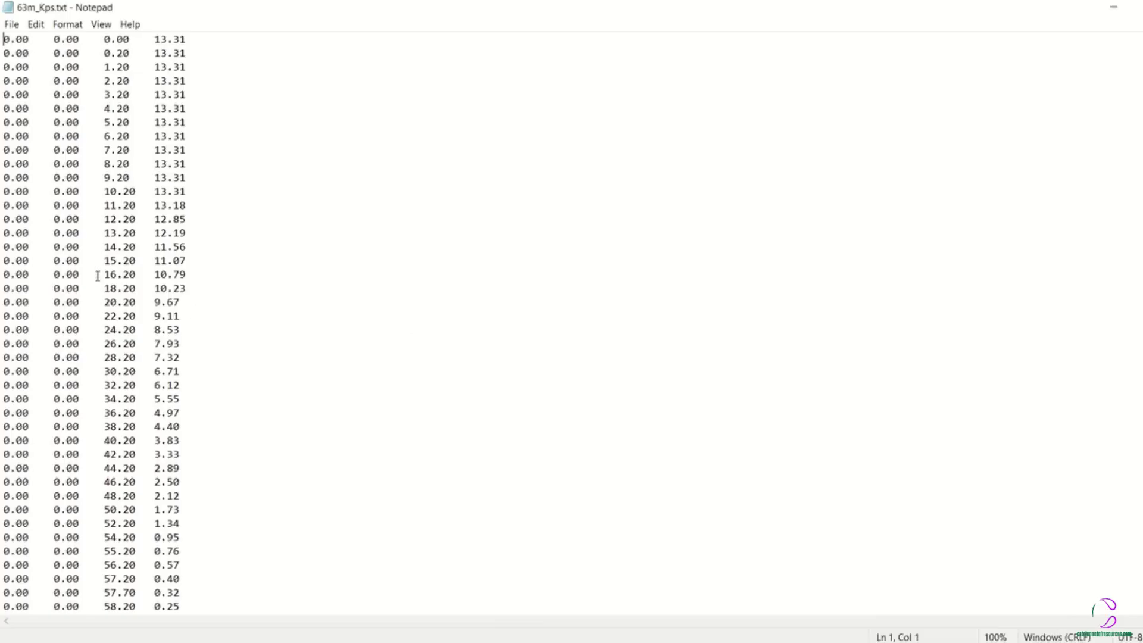
scroll(161, 382, down, 3)
scroll(163, 383, up, 3)
mouse_move(835, 642)
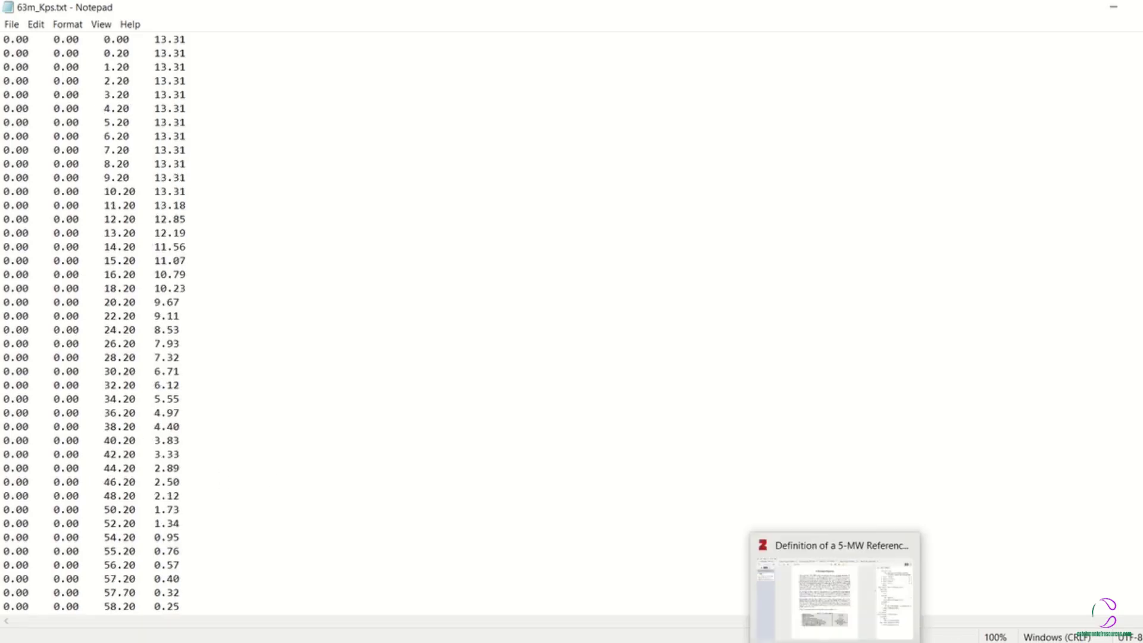
click(1138, 5)
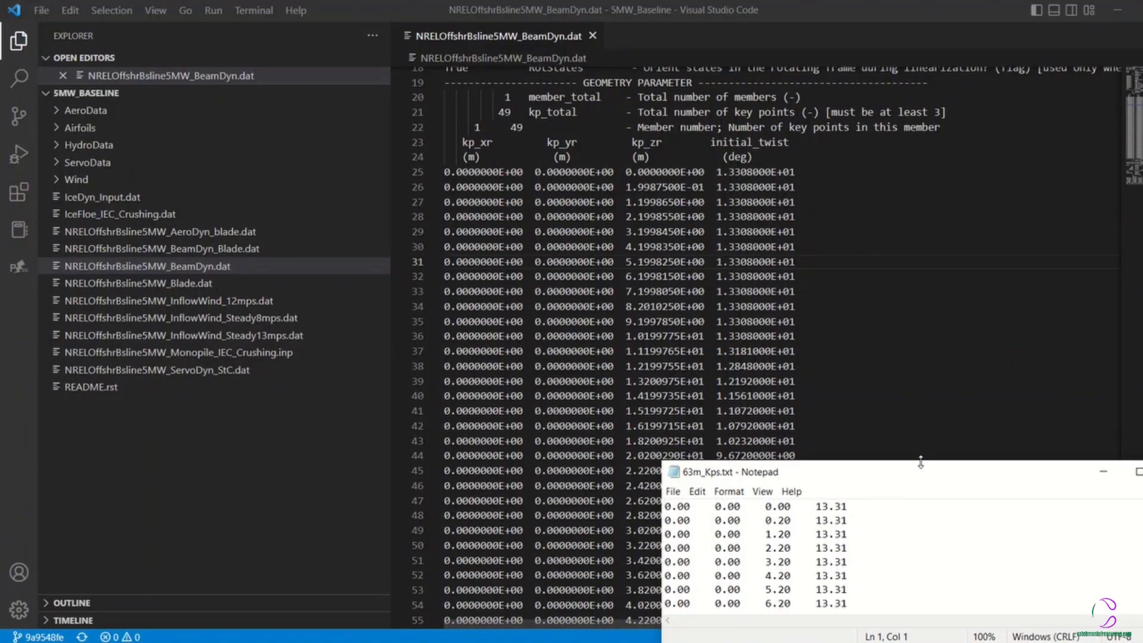
Make the Notepad window taller and narrower to compare 63m_Kps.txt against the BeamDyn columns
drag(920, 455, 905, 252)
drag(658, 493, 896, 474)
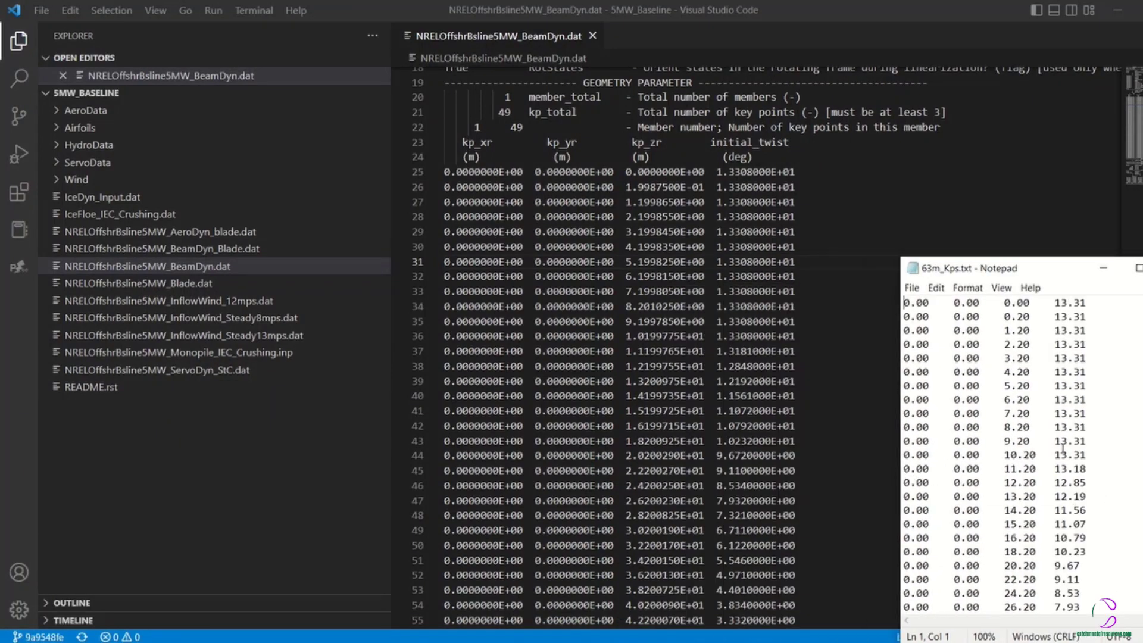
scroll(1062, 449, down, 9)
scroll(736, 486, down, 10)
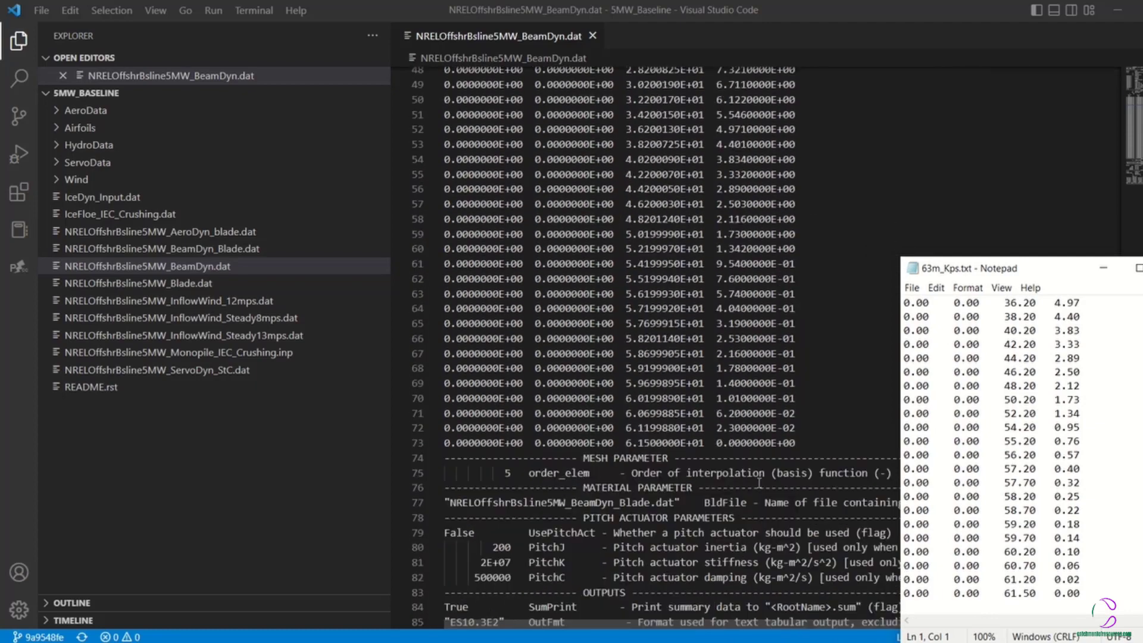
scroll(759, 482, up, 14)
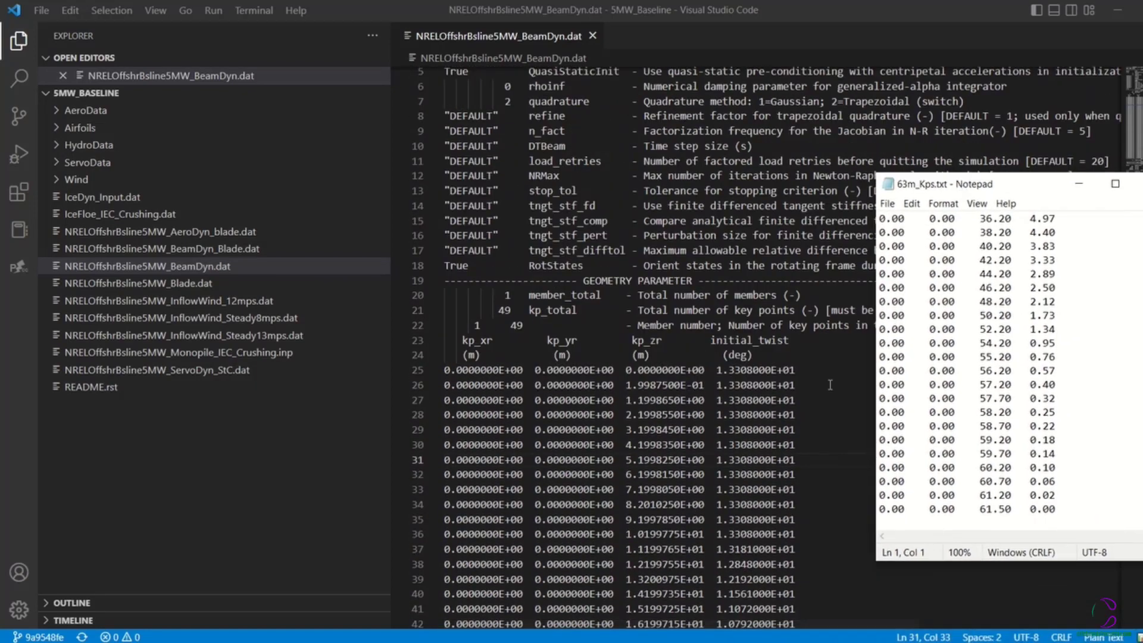
scroll(771, 414, down, 6)
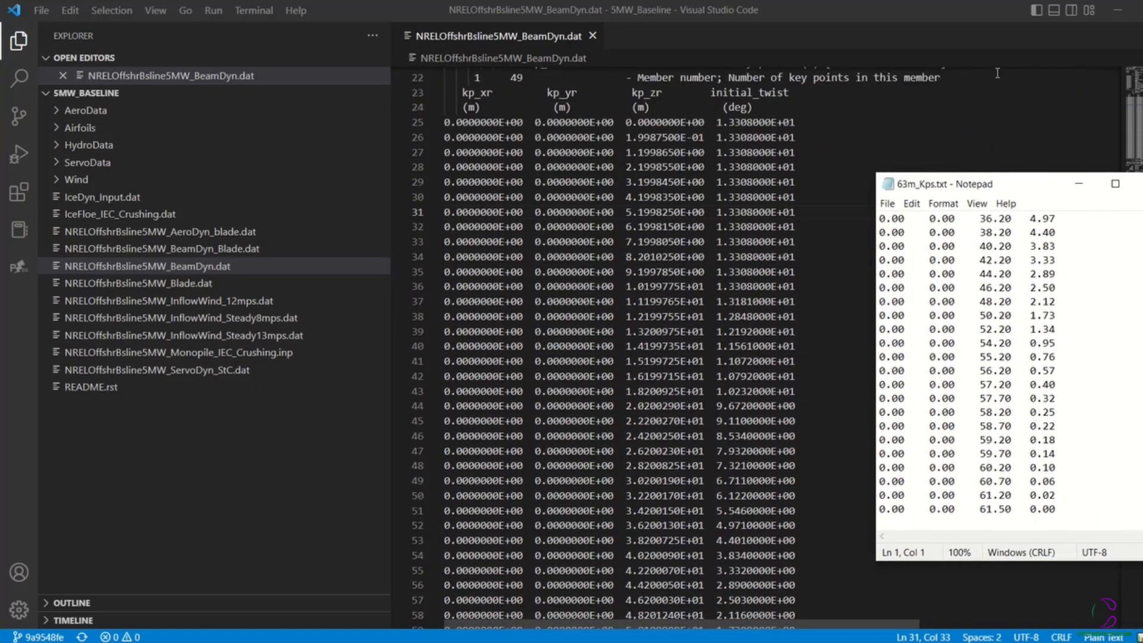
scroll(1042, 381, up, 9)
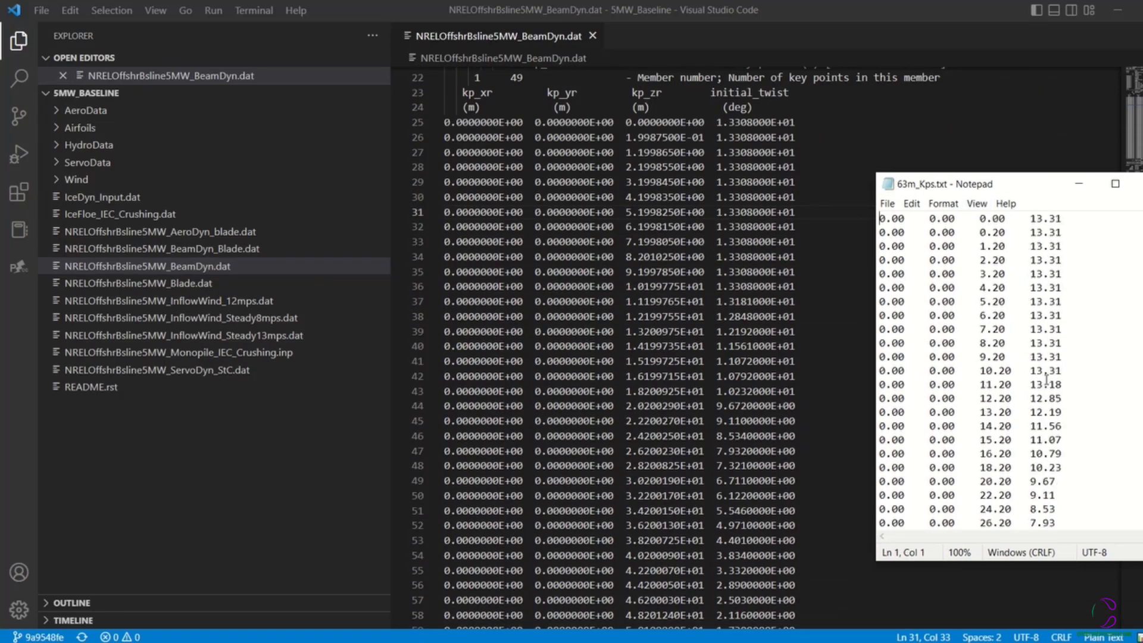
scroll(1050, 383, down, 9)
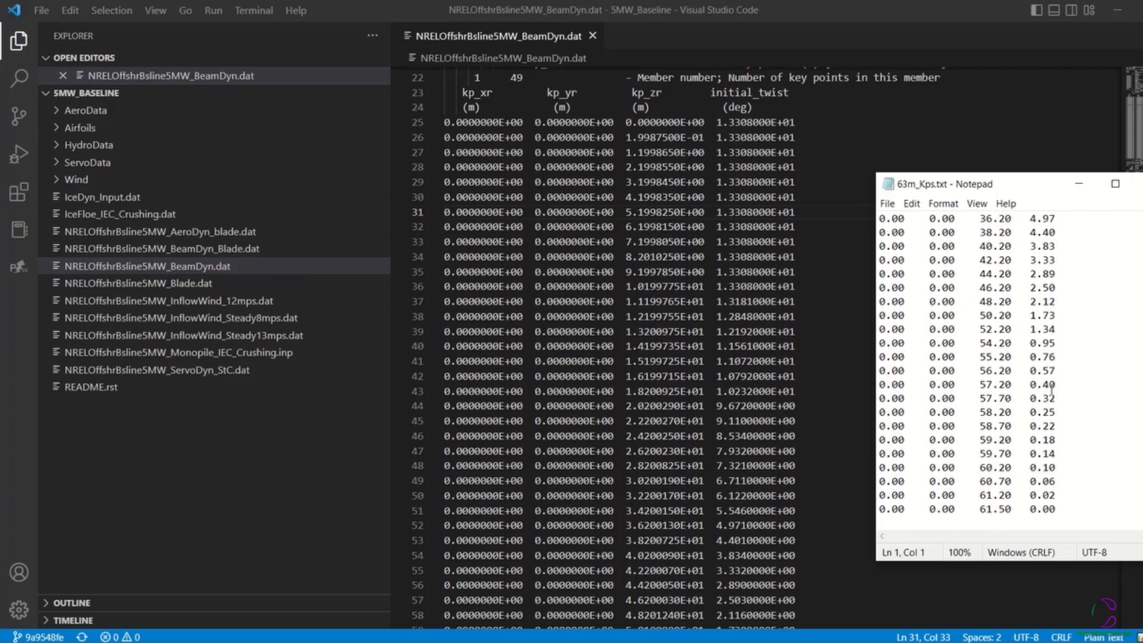
Open NRELOffshrBsline5MW_AeroDyn_blade.dat with an enlarged 70m_Blade_AeroDyn.txt Notepad window beside it
click(122, 252)
click(144, 249)
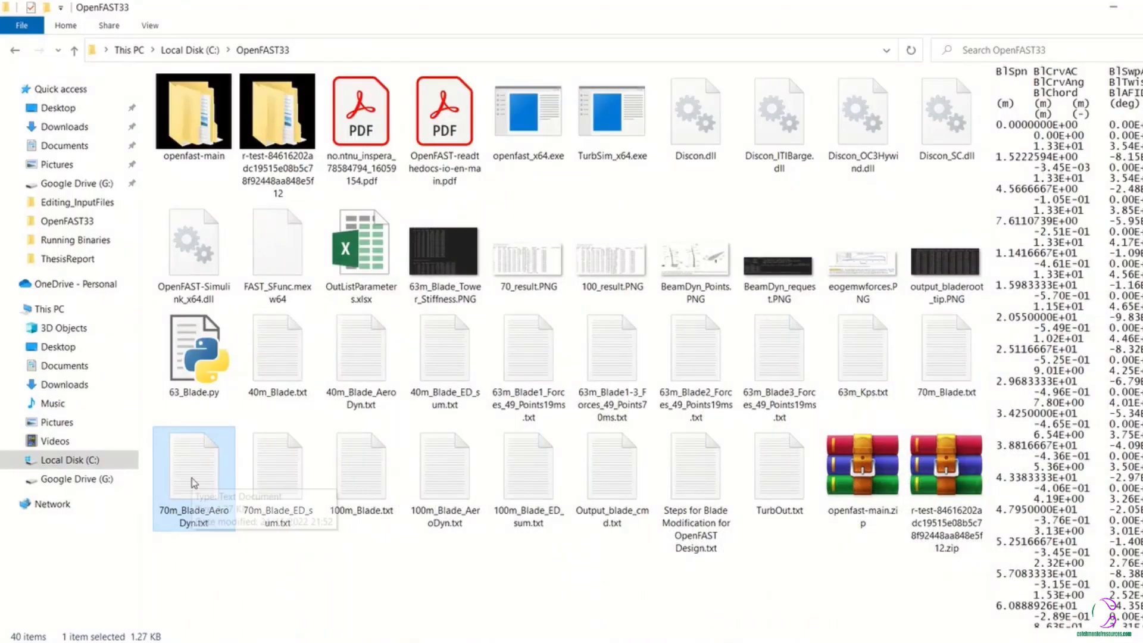
double_click(193, 479)
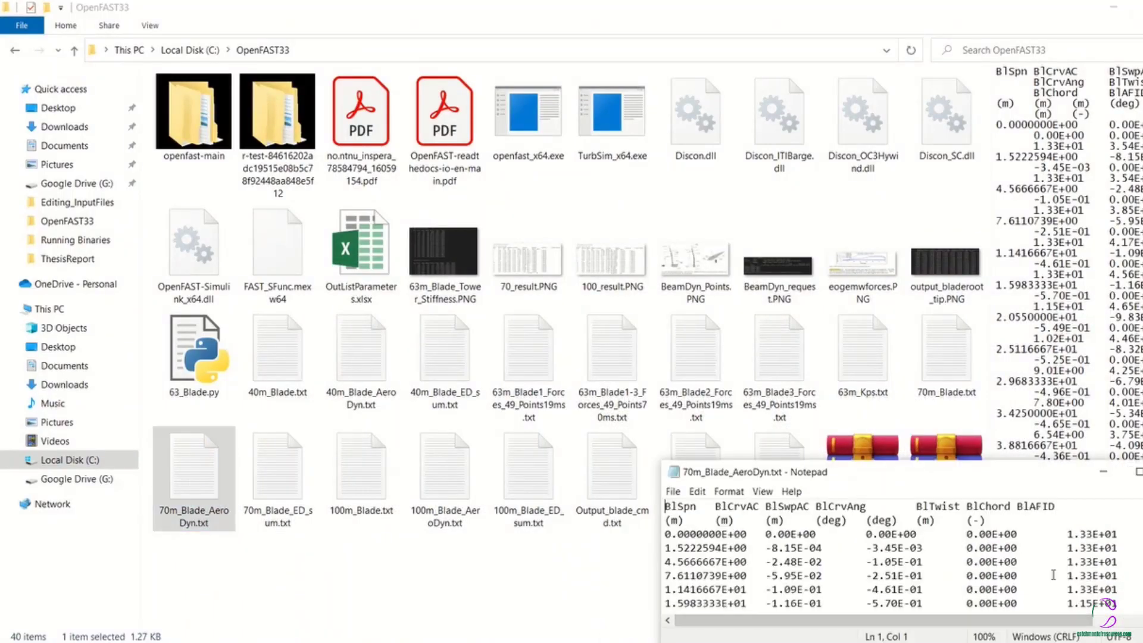
drag(863, 464, 863, 198)
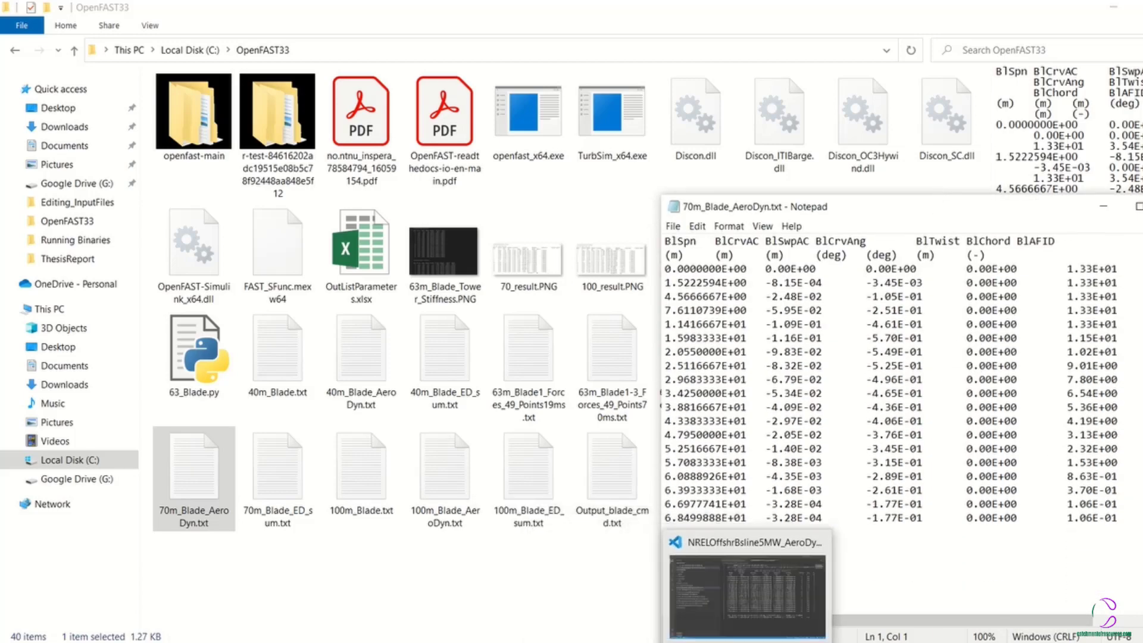
click(791, 595)
Shrink the 70m_Blade_AeroDyn.txt Notepad window to uncover more of the AeroDyn blade file
click(1014, 588)
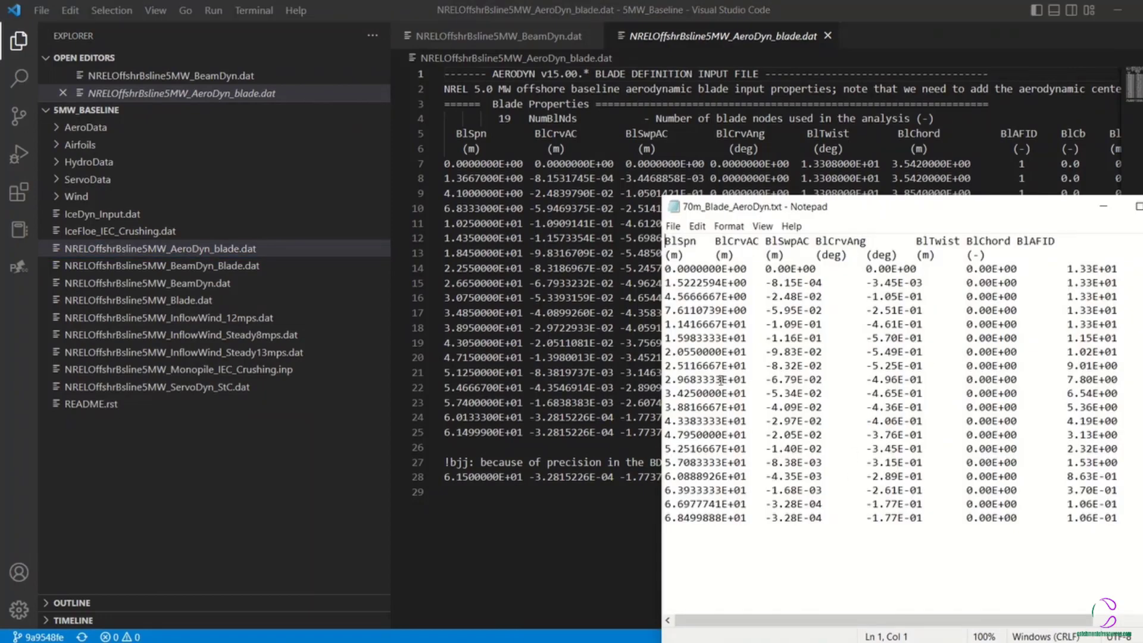
drag(1037, 196, 1027, 290)
scroll(930, 459, down, 1)
Open IceFloe_IEC_Crushing.dat and browse ServoData's DISCON.F90 and DISCON_ITI folder
click(82, 234)
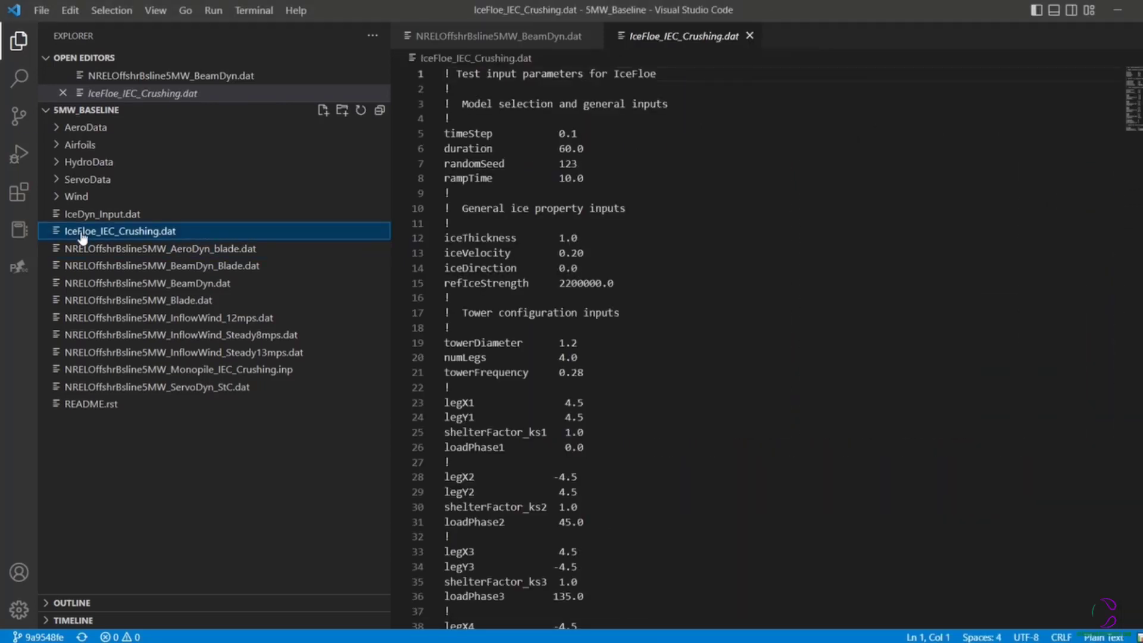
scroll(521, 518, down, 7)
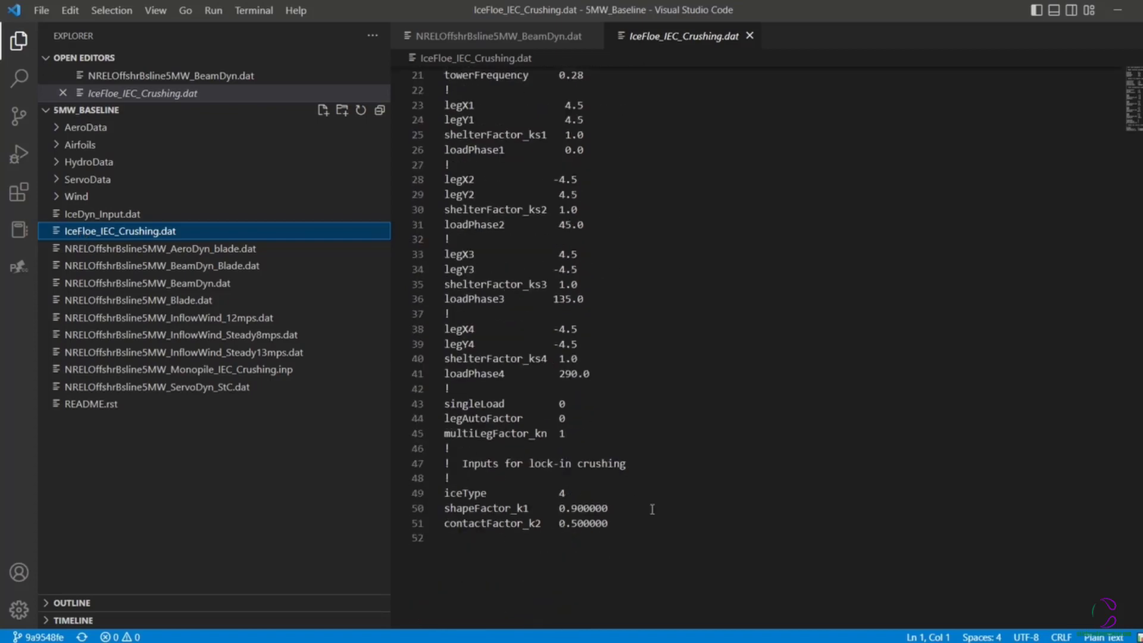
scroll(652, 509, up, 7)
click(88, 179)
click(104, 231)
click(107, 249)
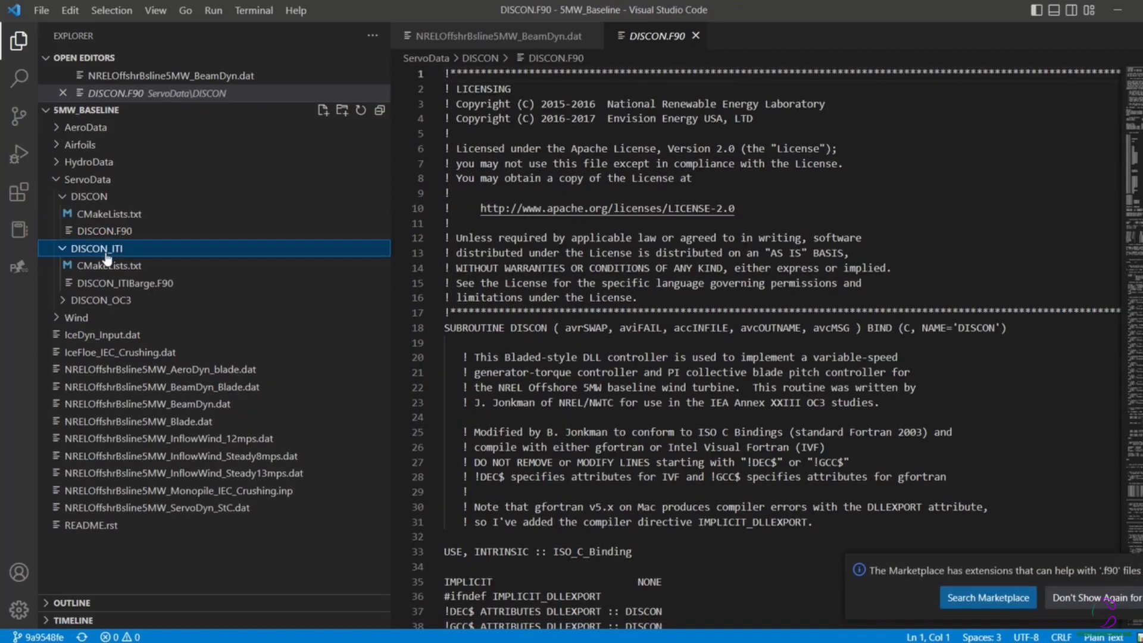
click(60, 180)
Expand HydroData and preview Barge.1, Barge.3, marin_semi.1 and Spar.1
click(58, 163)
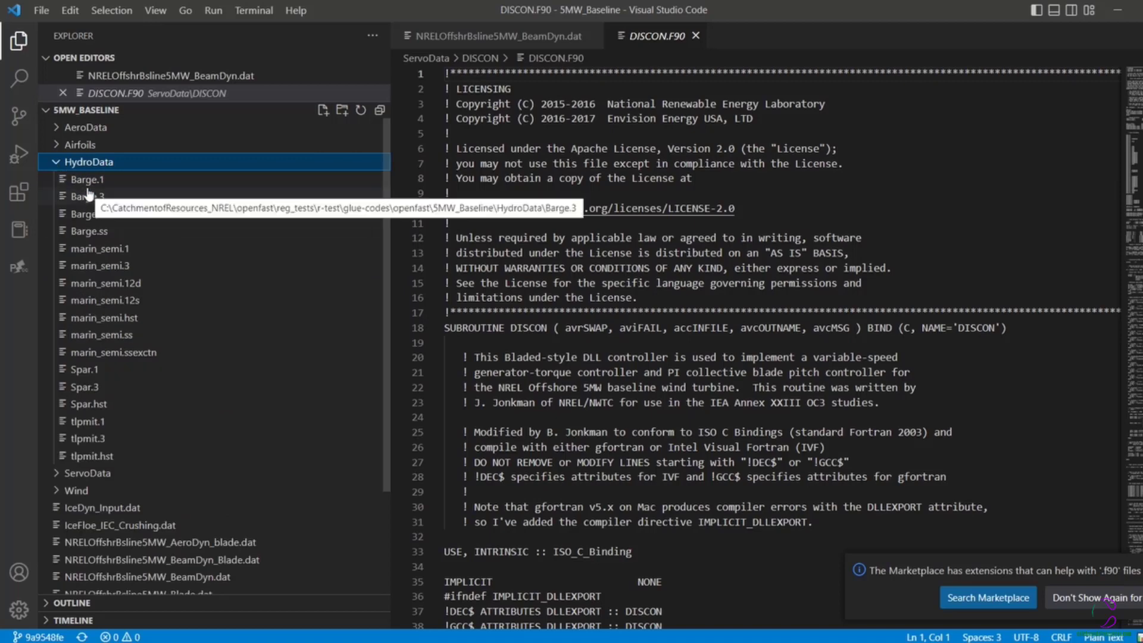
click(87, 179)
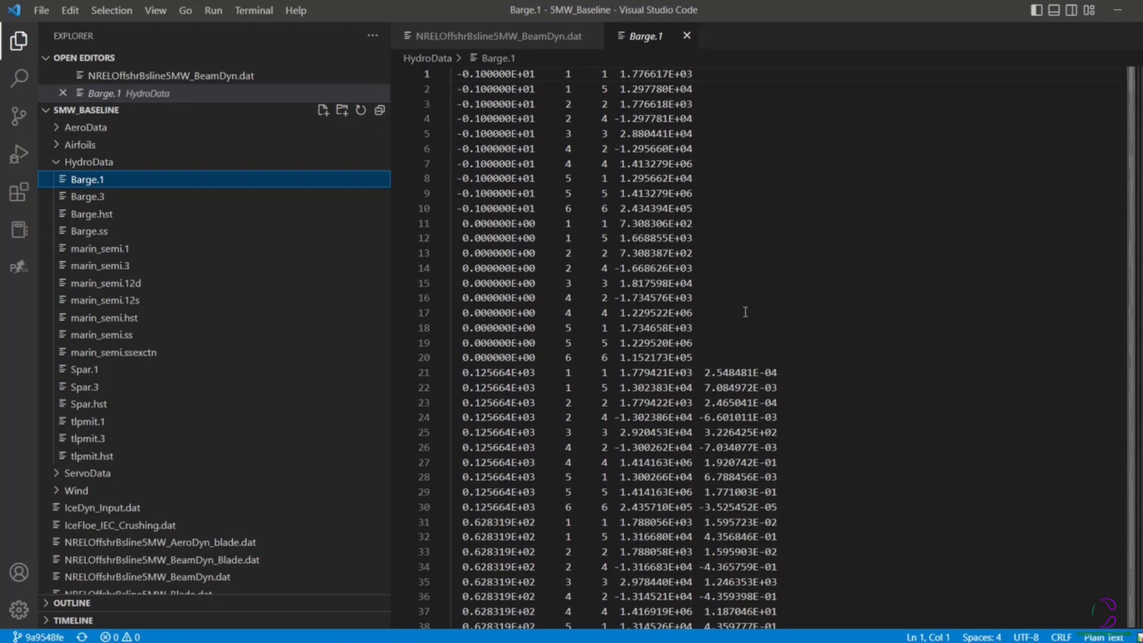
click(98, 197)
click(103, 249)
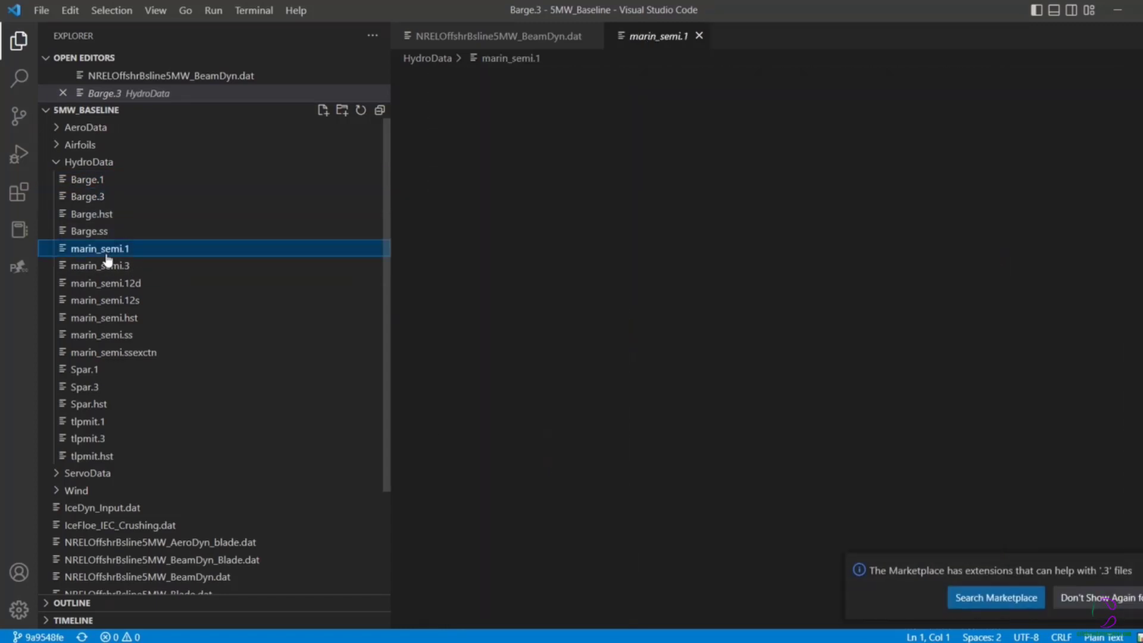
click(84, 371)
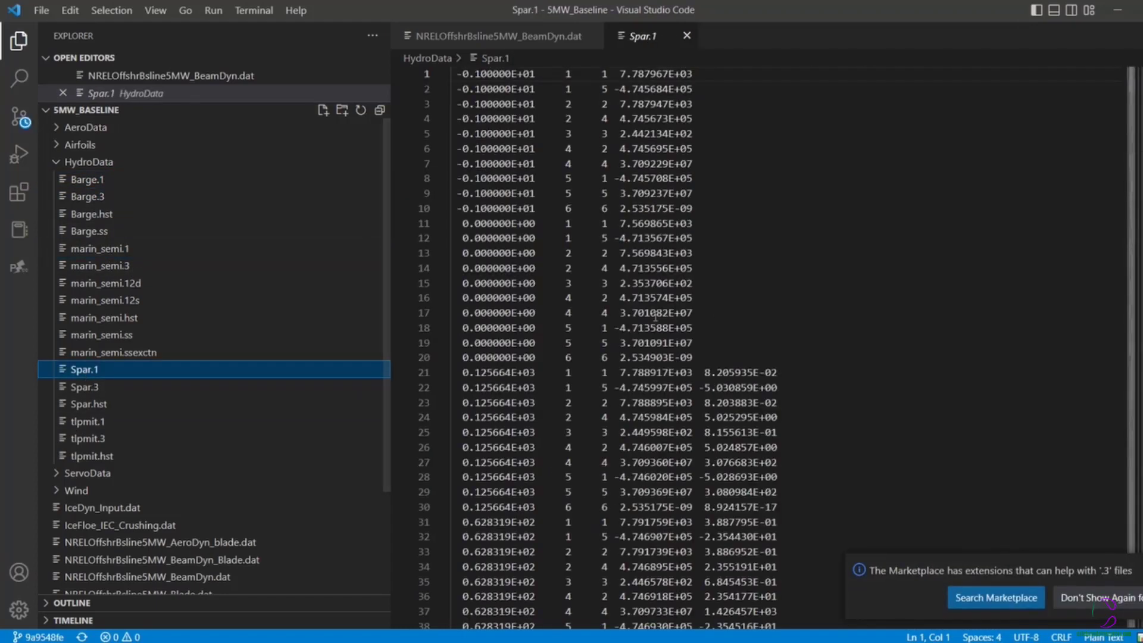
Scroll through Spar.1, then view tlpmit.hst's 6×6 hydrostatic table and collapse HydroData
scroll(765, 350, down, 5)
scroll(765, 350, up, 2)
scroll(765, 350, up, 2)
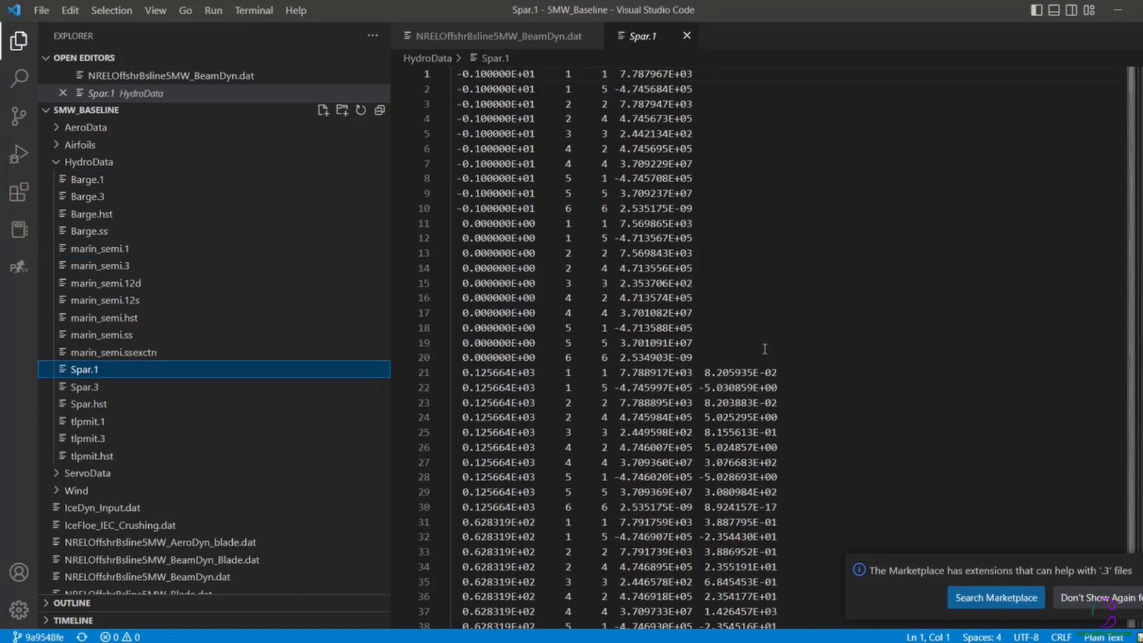
scroll(764, 349, down, 20)
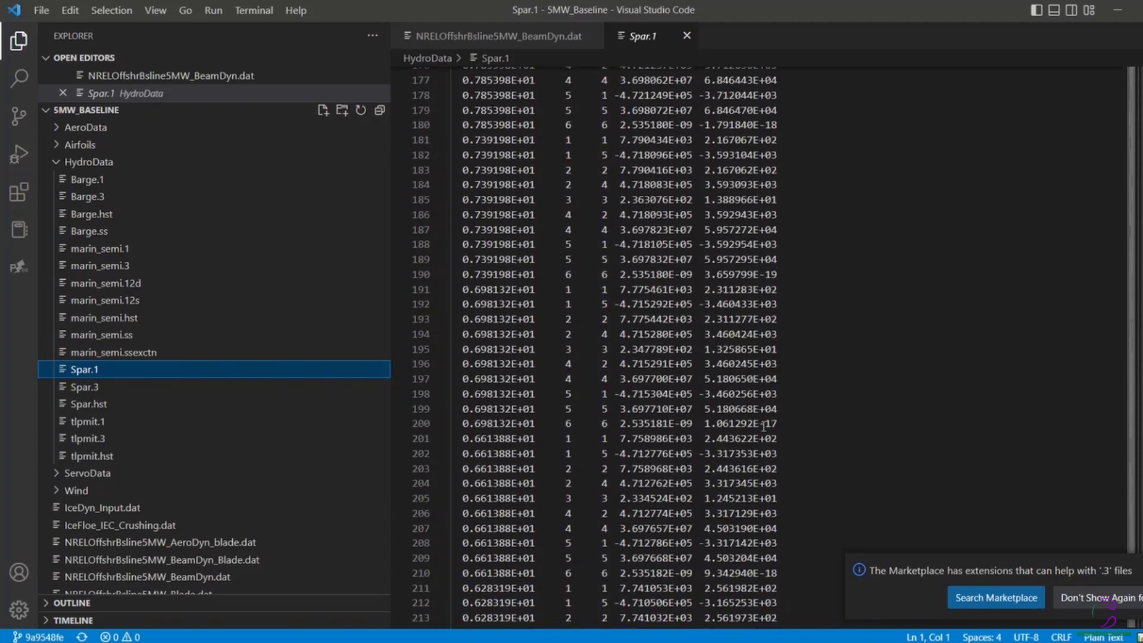
scroll(764, 426, down, 20)
scroll(855, 399, down, 11)
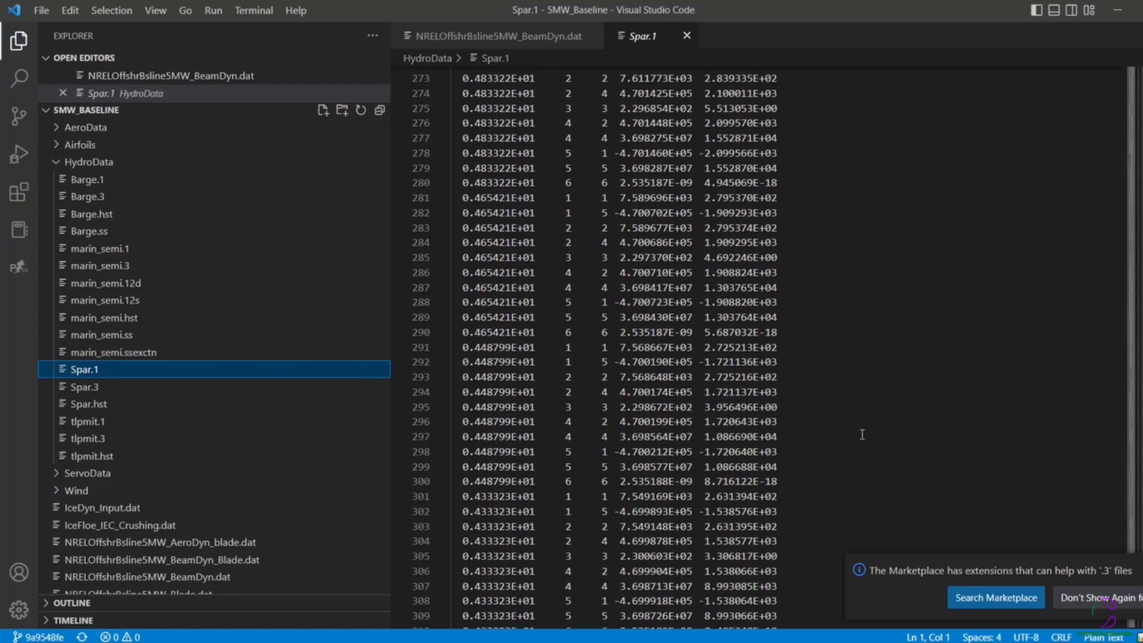
drag(1131, 229, 1131, 89)
click(106, 456)
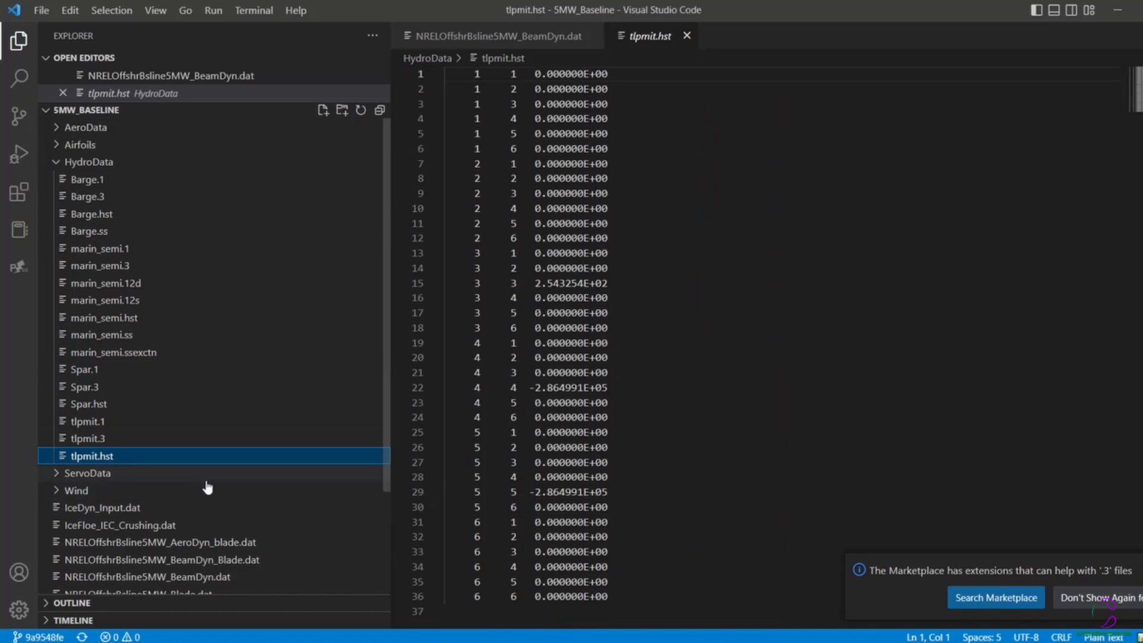
click(58, 165)
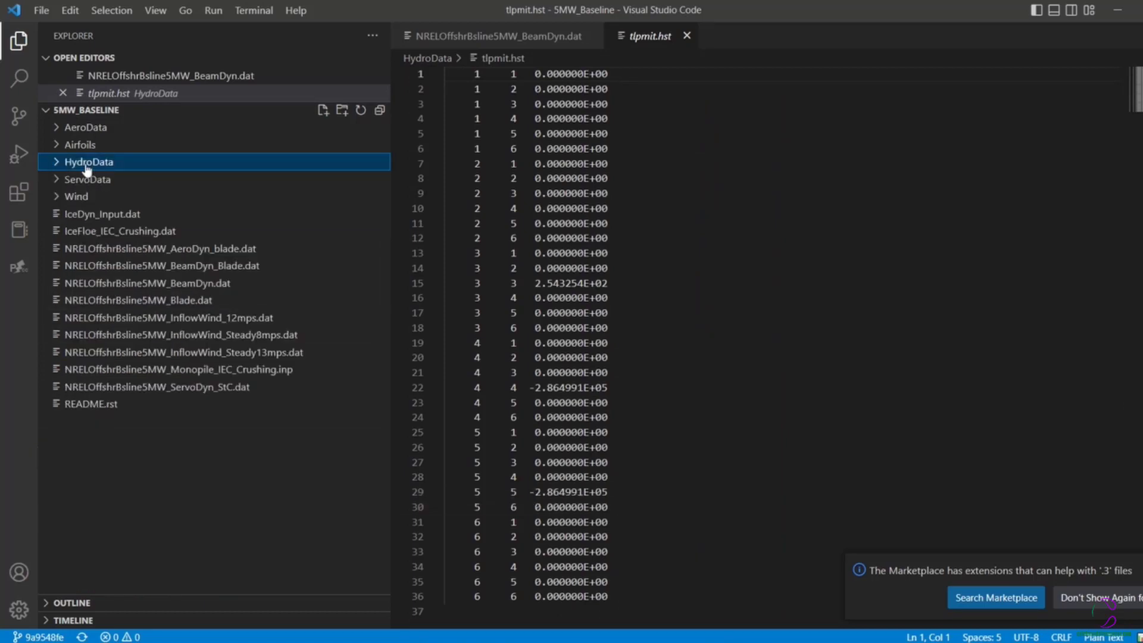
Review Airfoils/Cylinder1_coords.txt to the end and back, then switch to Airfoil Tools in the browser
click(59, 146)
click(113, 161)
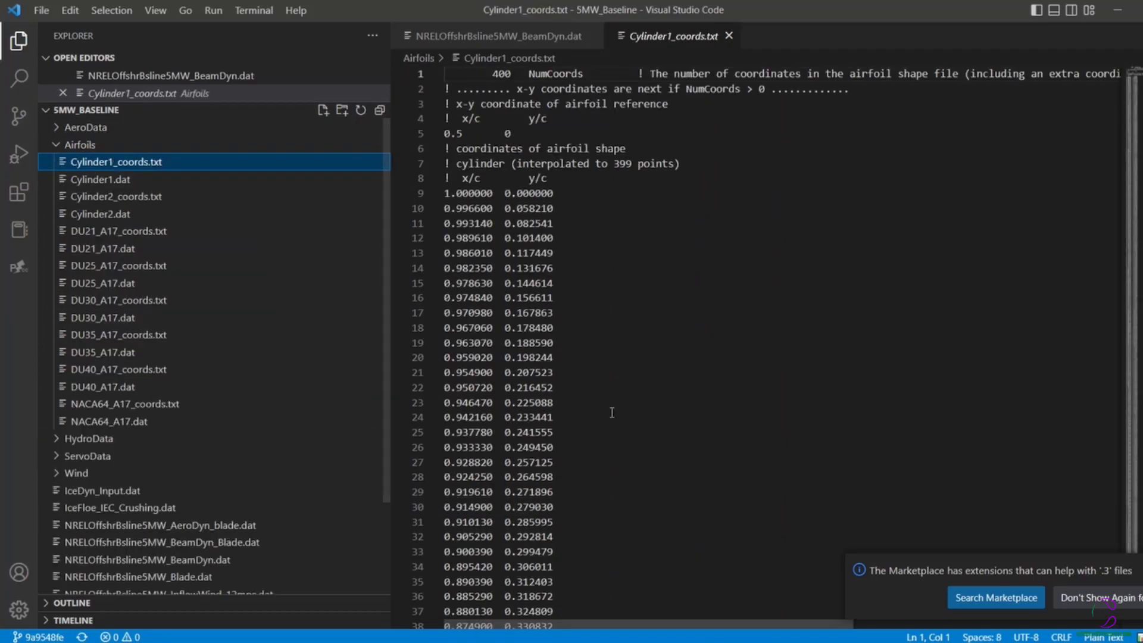
scroll(555, 402, down, 2)
scroll(556, 403, down, 20)
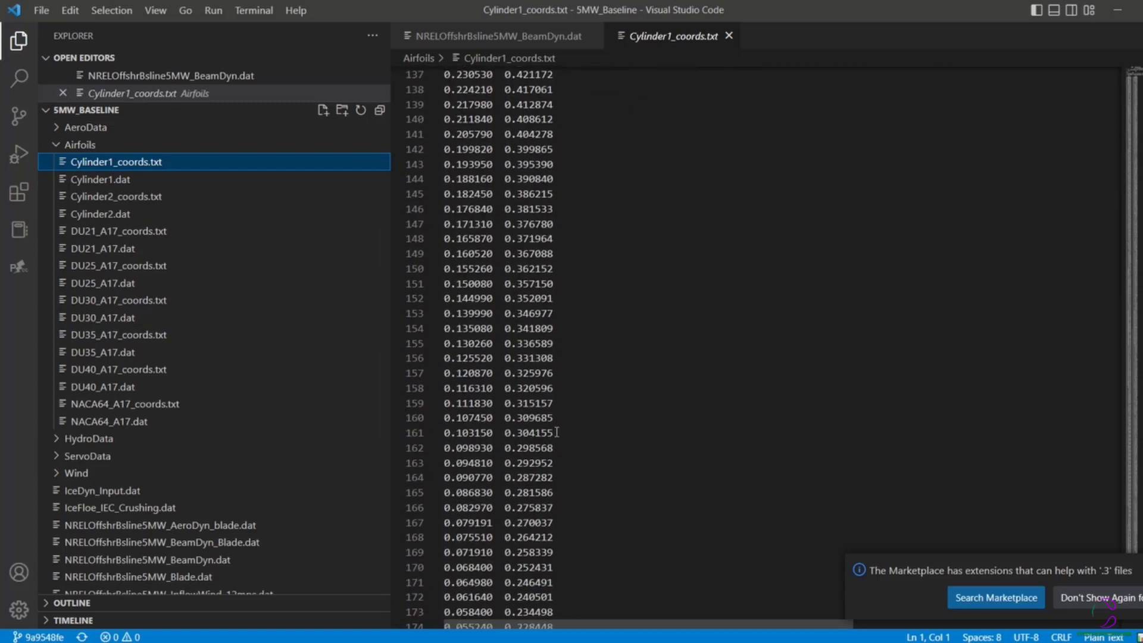
scroll(556, 443, down, 5)
scroll(560, 446, up, 20)
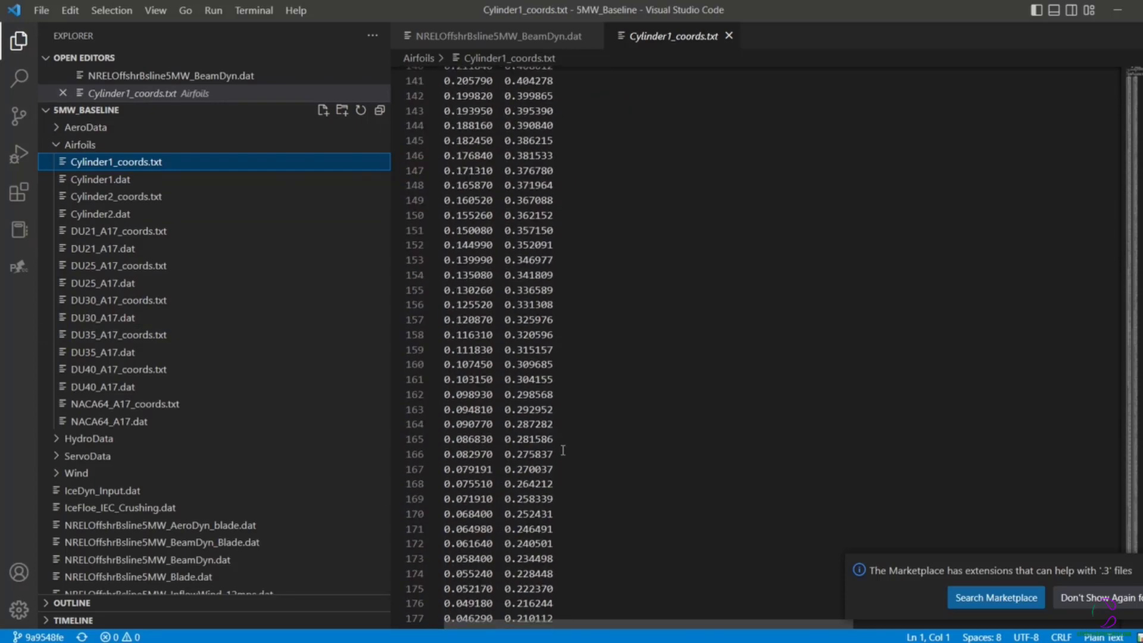
scroll(562, 450, up, 15)
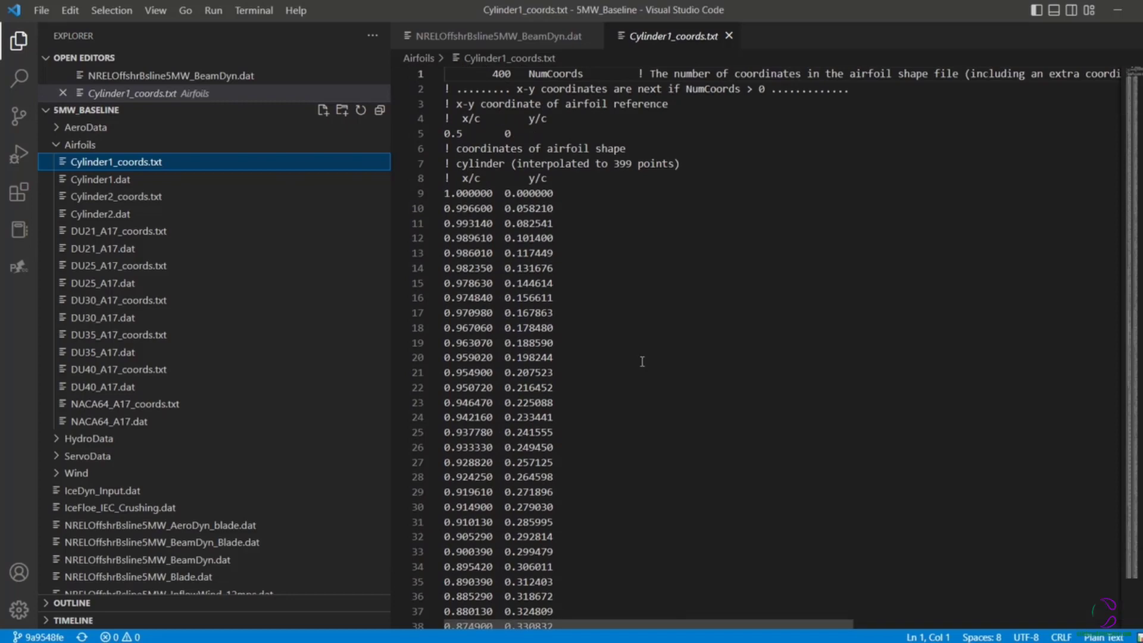
scroll(643, 357, down, 15)
scroll(645, 376, down, 20)
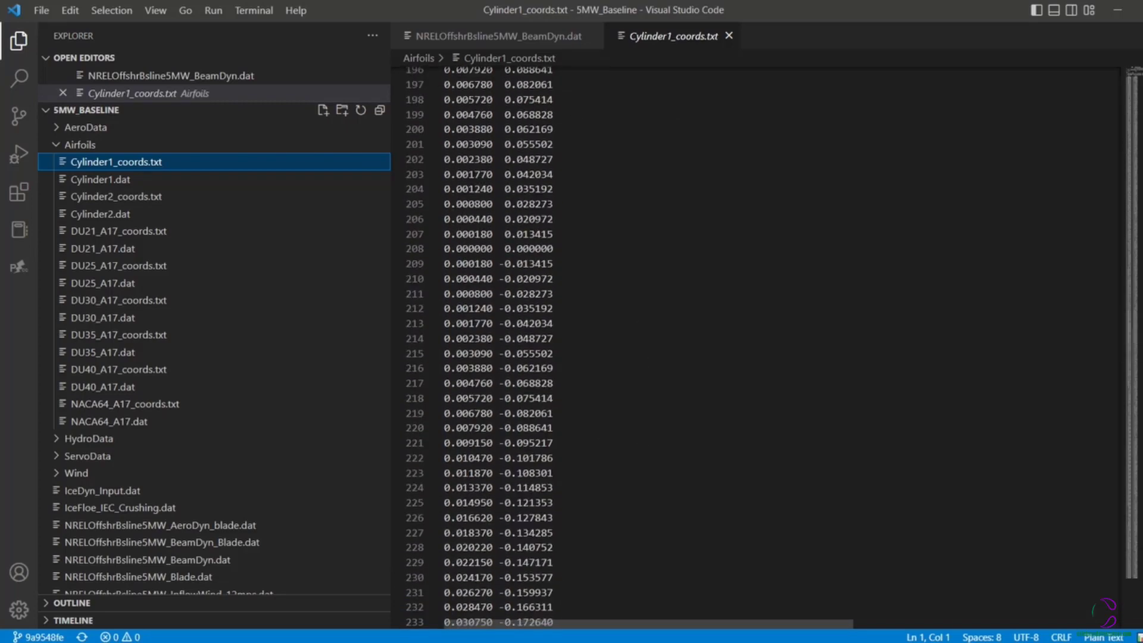
scroll(645, 376, down, 3)
scroll(645, 376, up, 20)
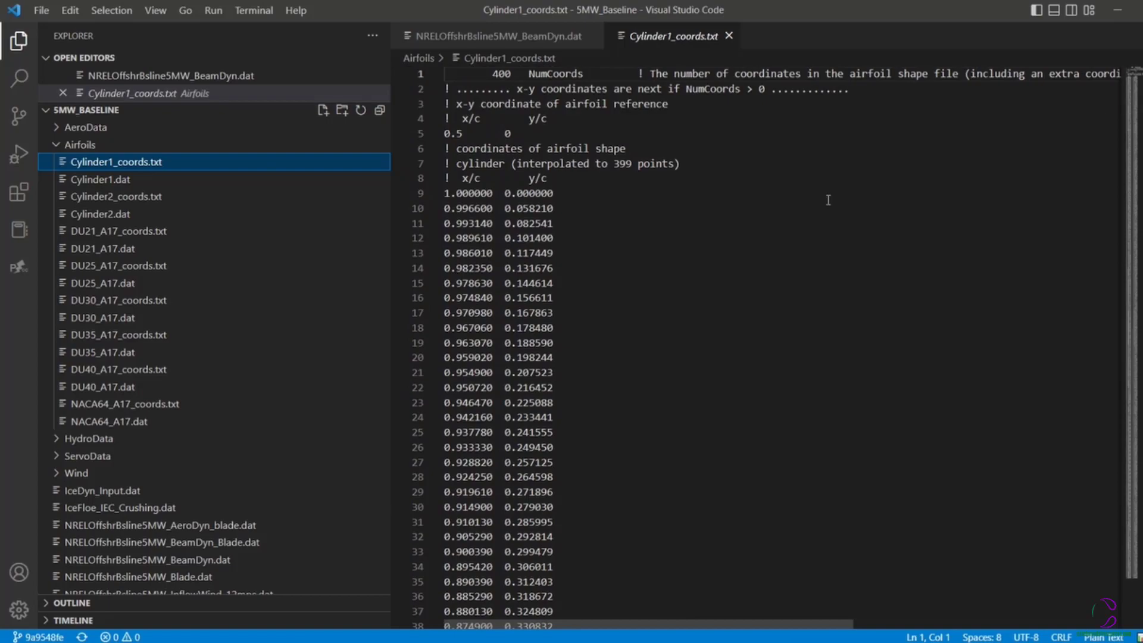
key(alt+Tab)
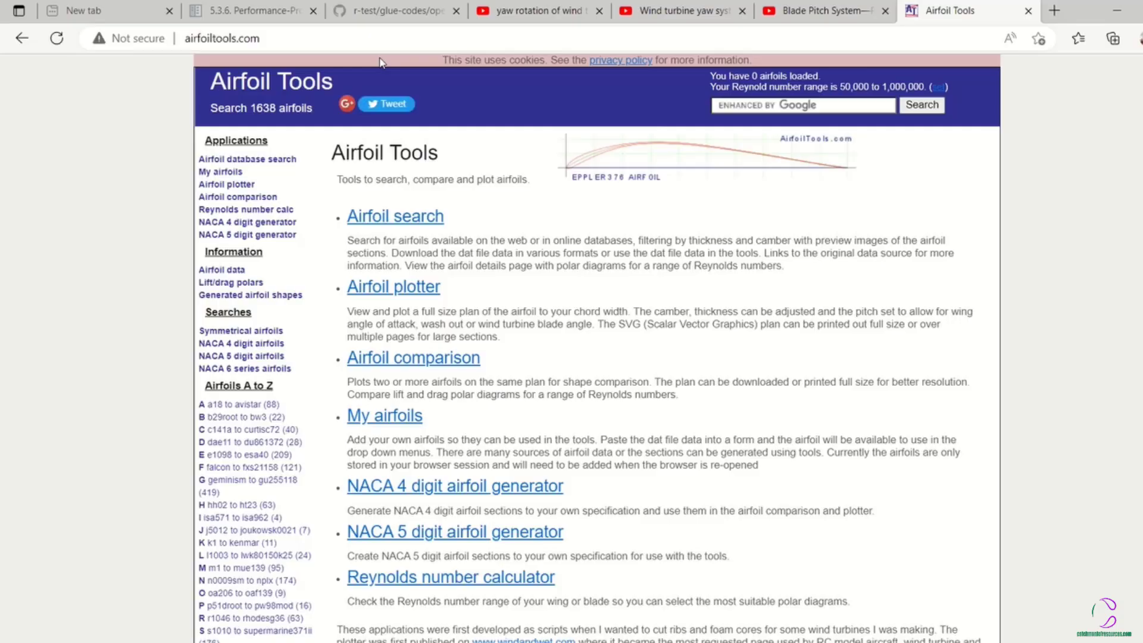
Search all airfoils and open the 20-32C airfoil's Xfoil polar at Re 50,000, Ncrit 9
scroll(204, 297, down, 3)
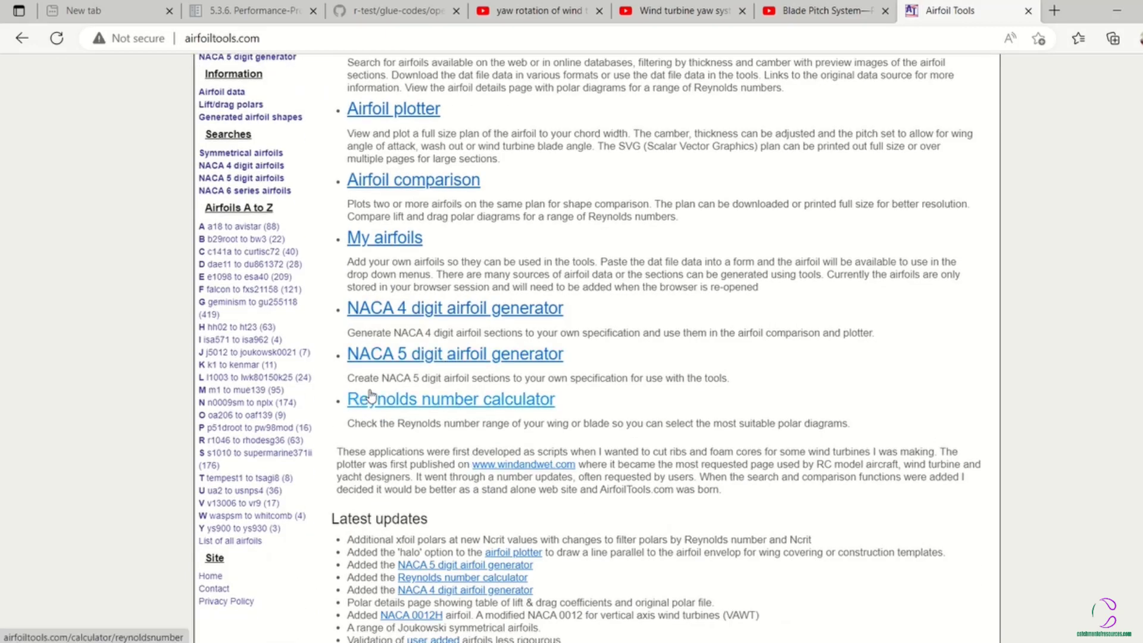
scroll(208, 297, up, 3)
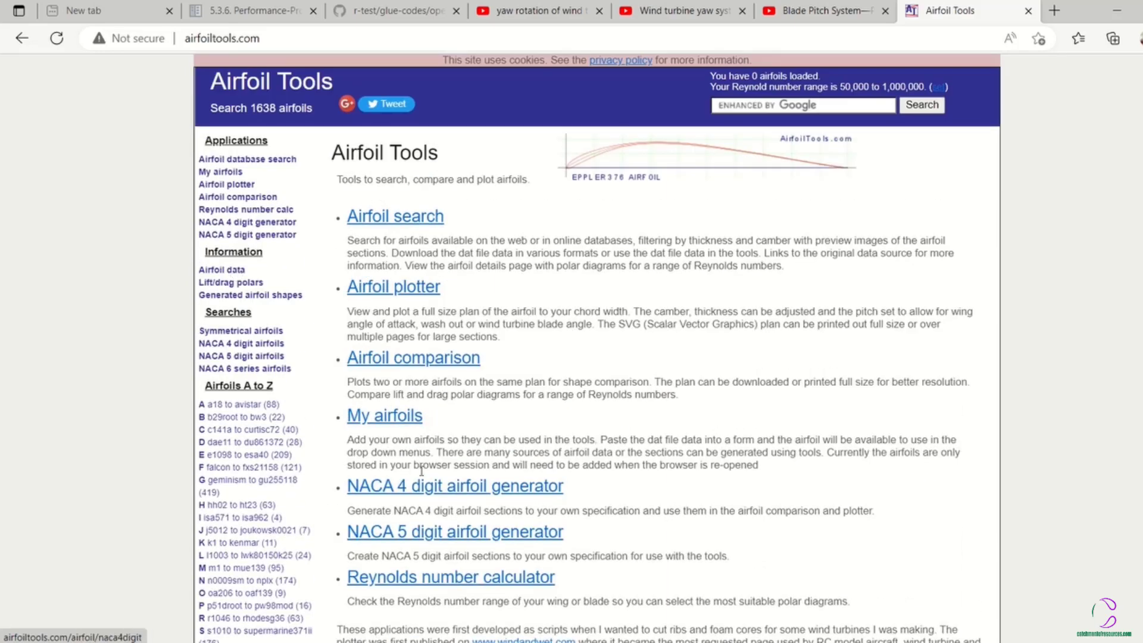
click(407, 218)
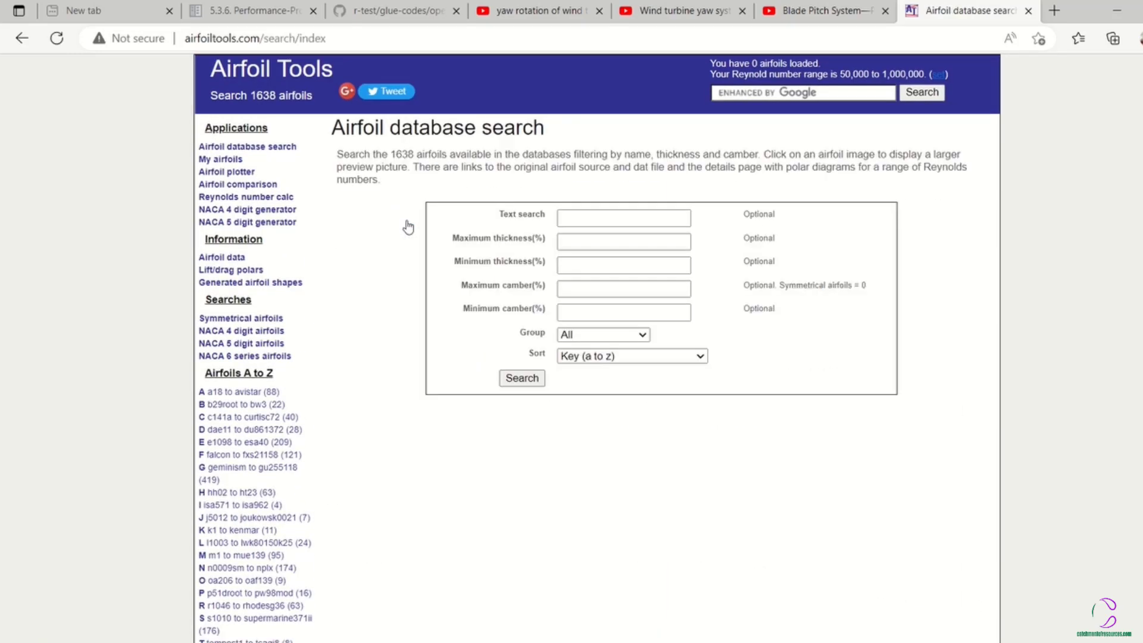
click(519, 379)
scroll(528, 383, down, 3)
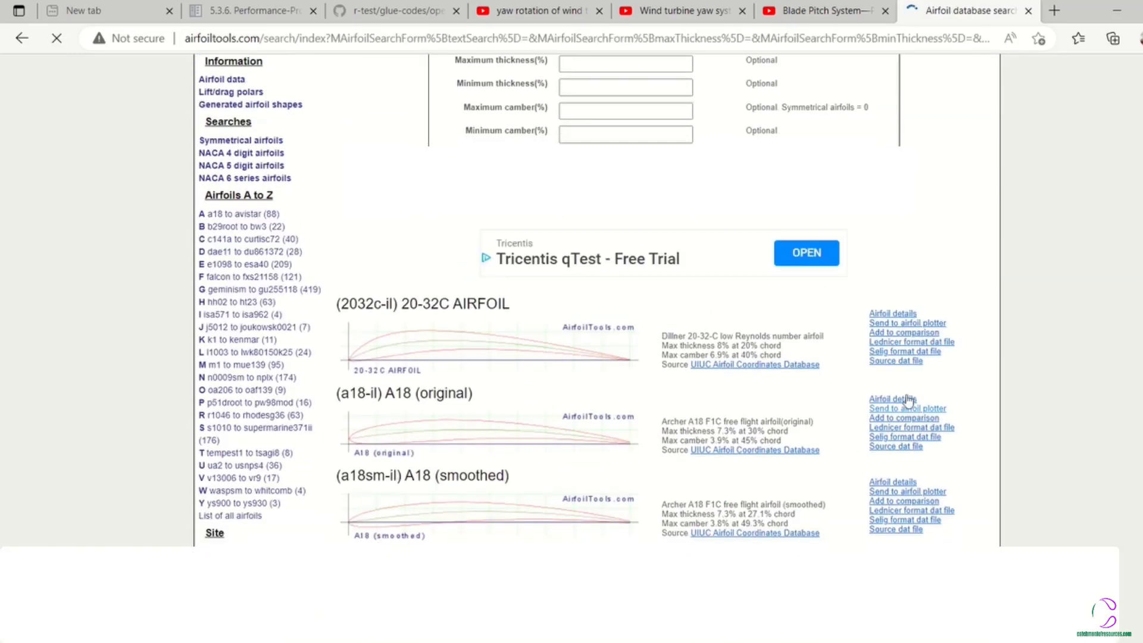
click(905, 313)
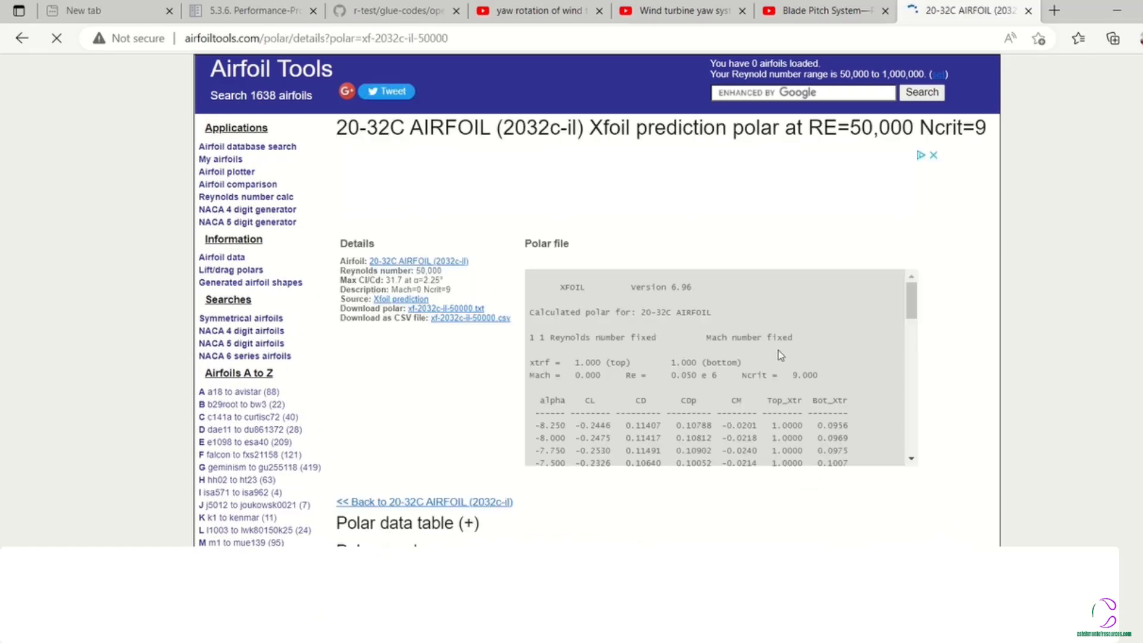
scroll(830, 366, down, 3)
scroll(831, 365, down, 4)
scroll(831, 371, up, 7)
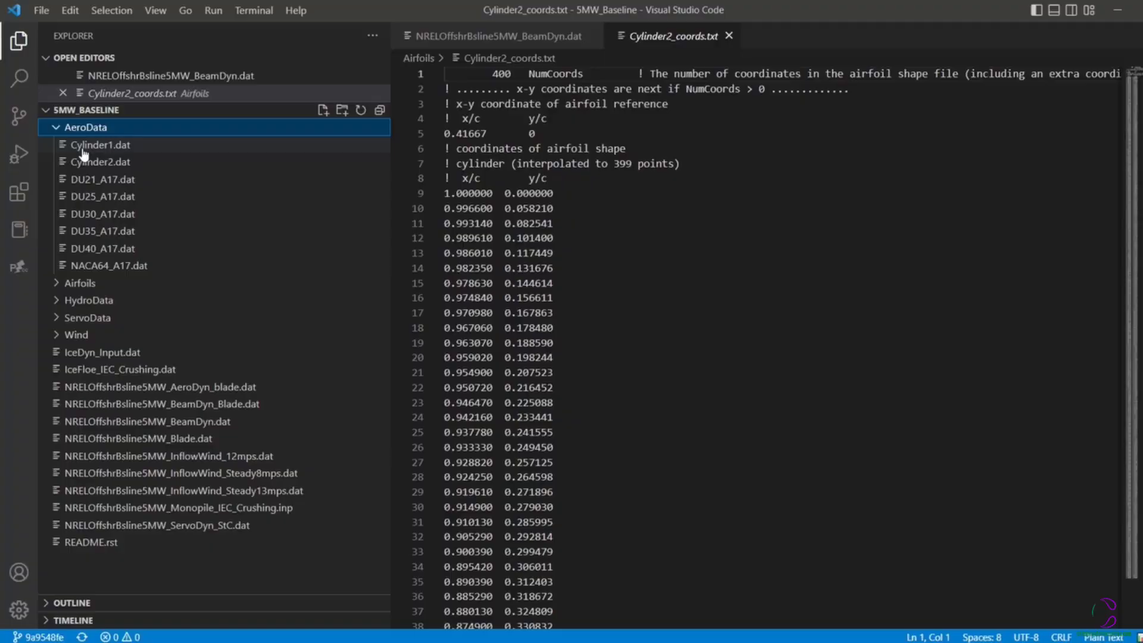
Preview the Cylinder1.dat, Cylinder2.dat and DU21_A17.dat airfoil data files
click(84, 149)
click(101, 162)
click(105, 179)
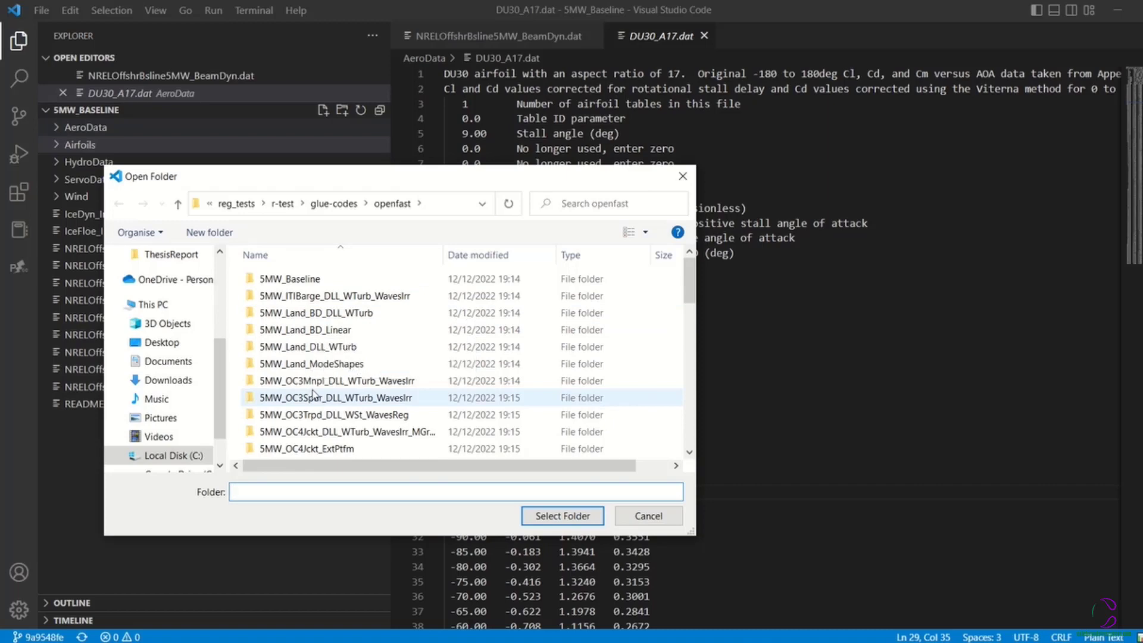
scroll(333, 416, down, 2)
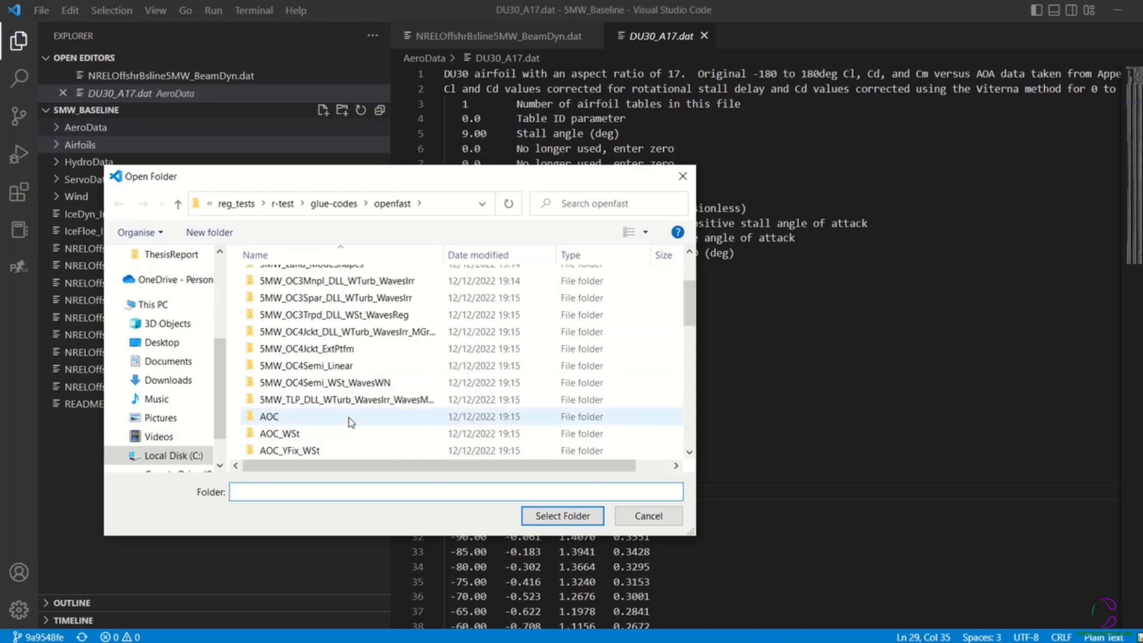
scroll(321, 369, up, 2)
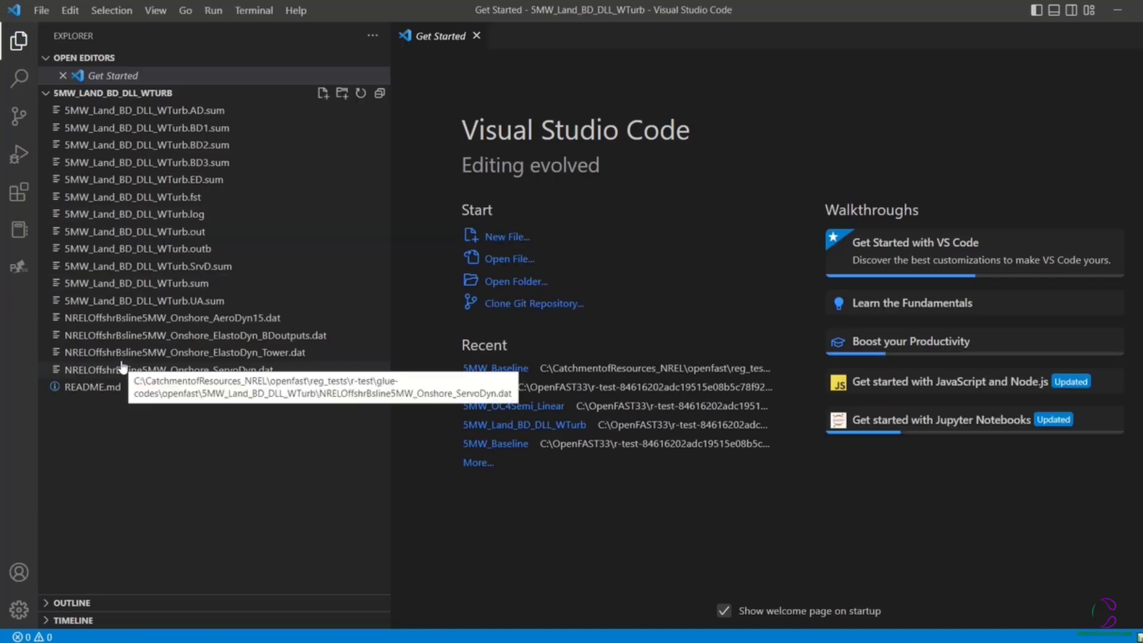
Open 5MW_Land_BD_DLL_WTurb.fst and skim its settings, including TMax 20 and DT 0.0015
click(175, 202)
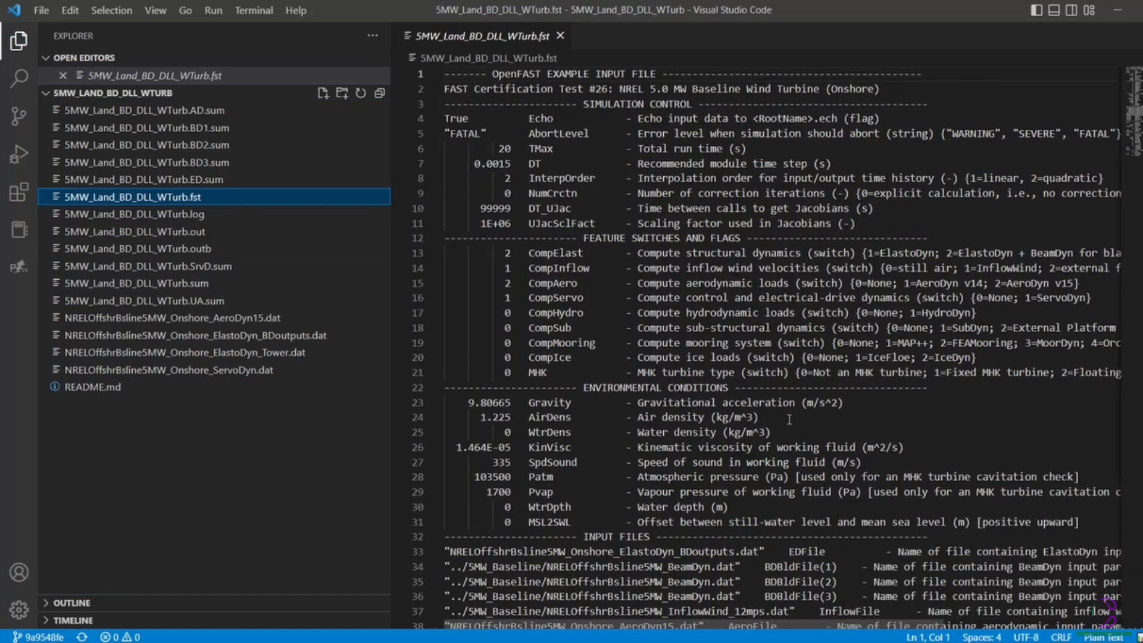
scroll(592, 426, down, 8)
scroll(596, 432, down, 7)
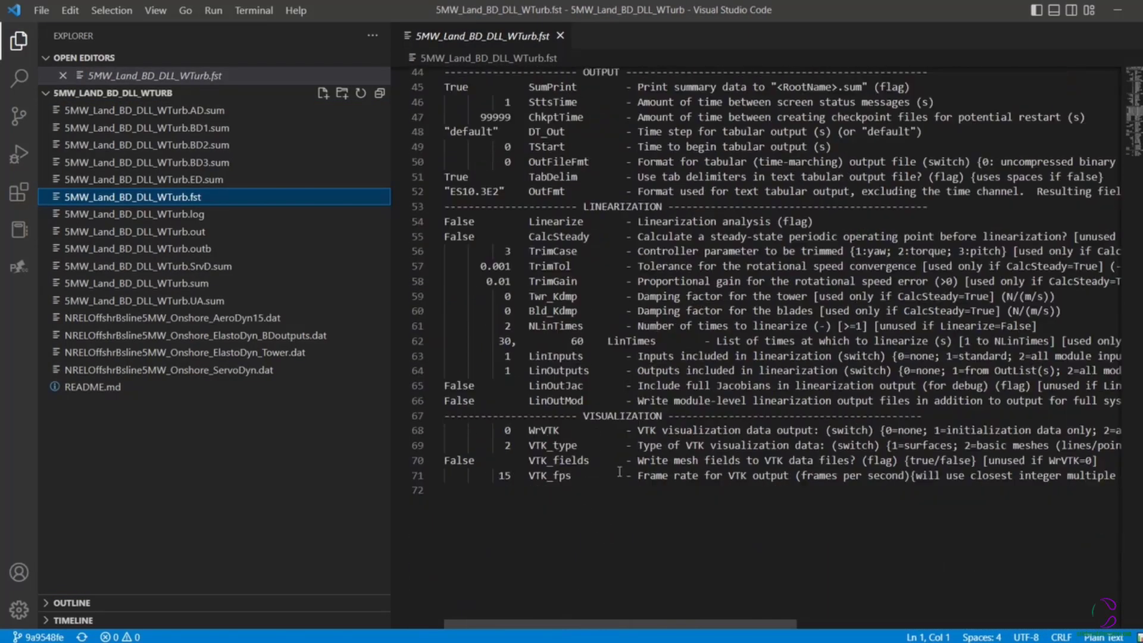
scroll(619, 471, up, 14)
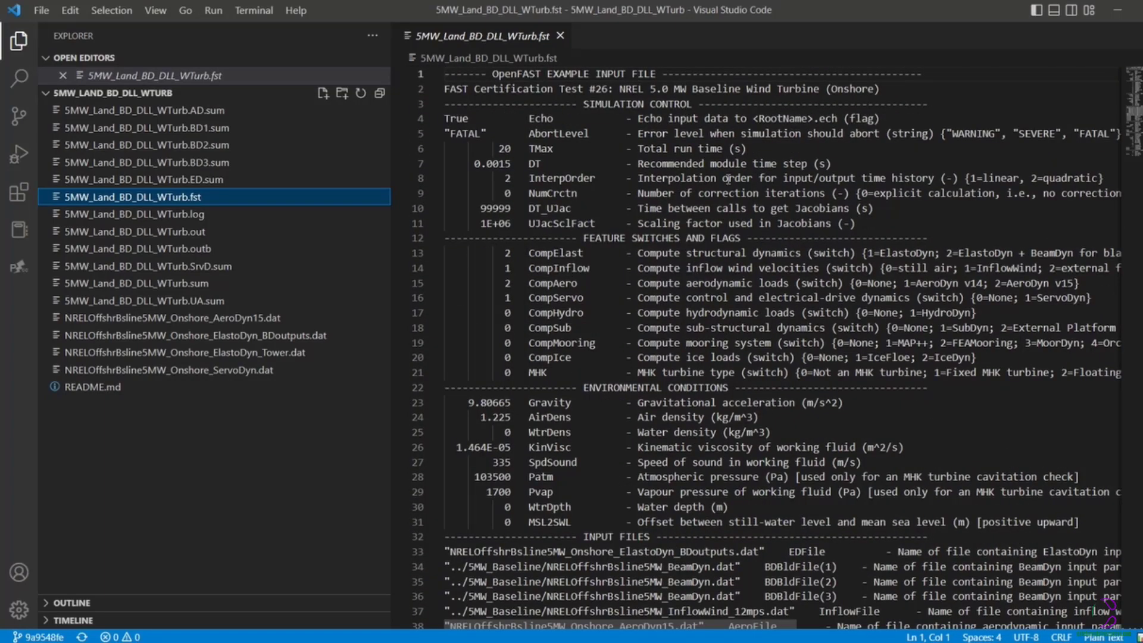
Open the onshore AeroDyn15, ElastoDyn BDoutputs and ElastoDyn tower input files
click(188, 319)
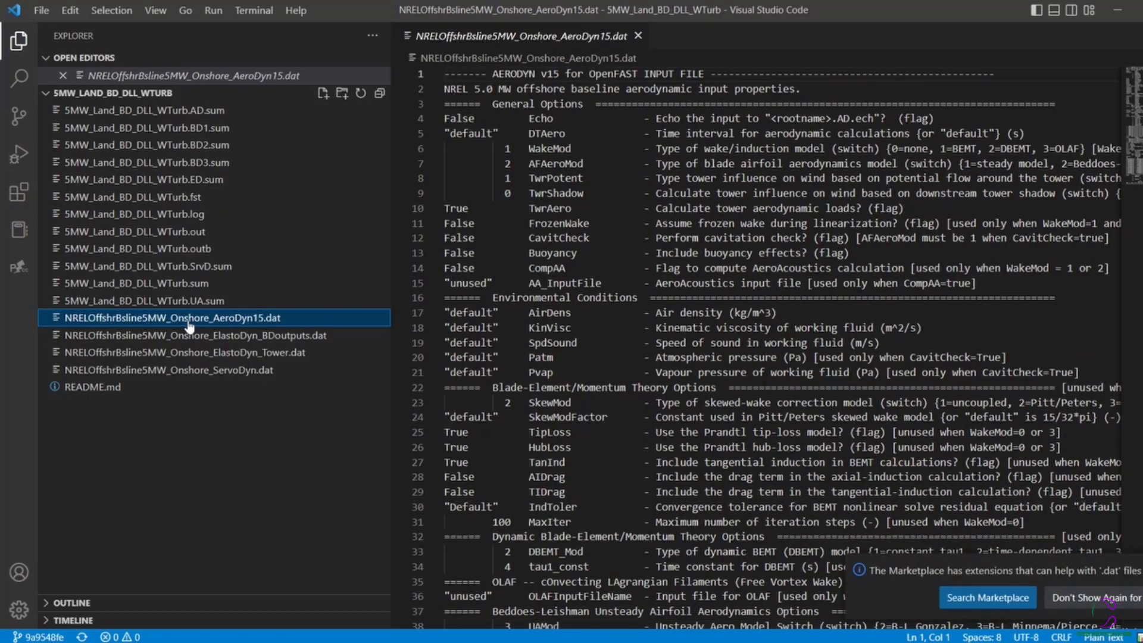
click(279, 336)
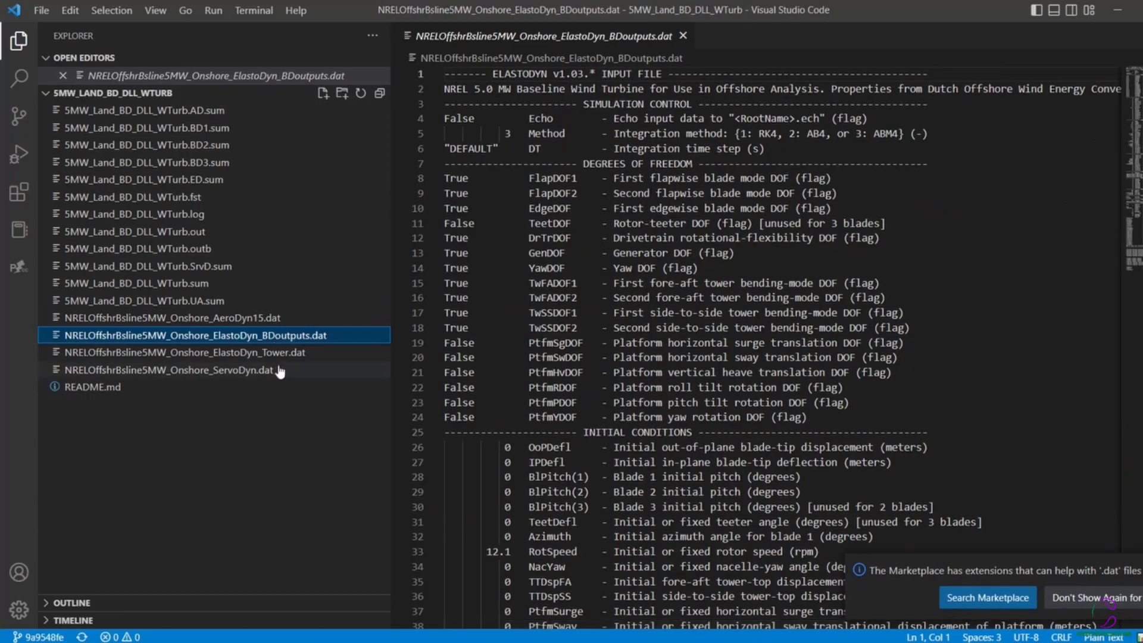
click(277, 356)
Open the onshore ServoDyn file and review its PCMode 5, VSContrl 5 and GenEff 94.4 settings
click(277, 370)
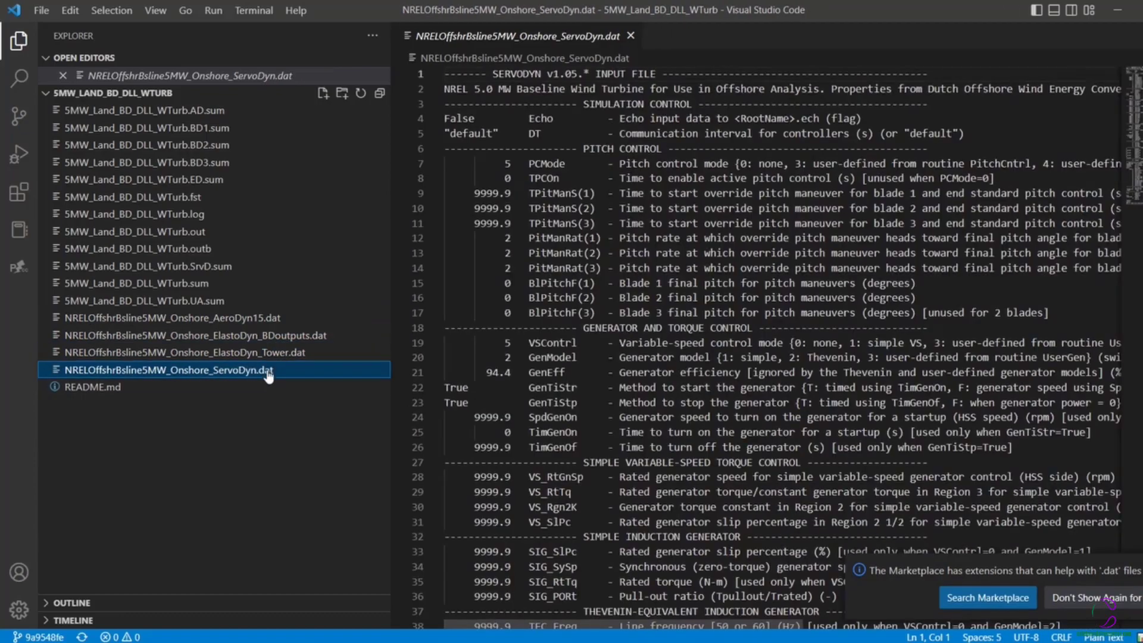
scroll(625, 425, down, 20)
scroll(628, 424, up, 3)
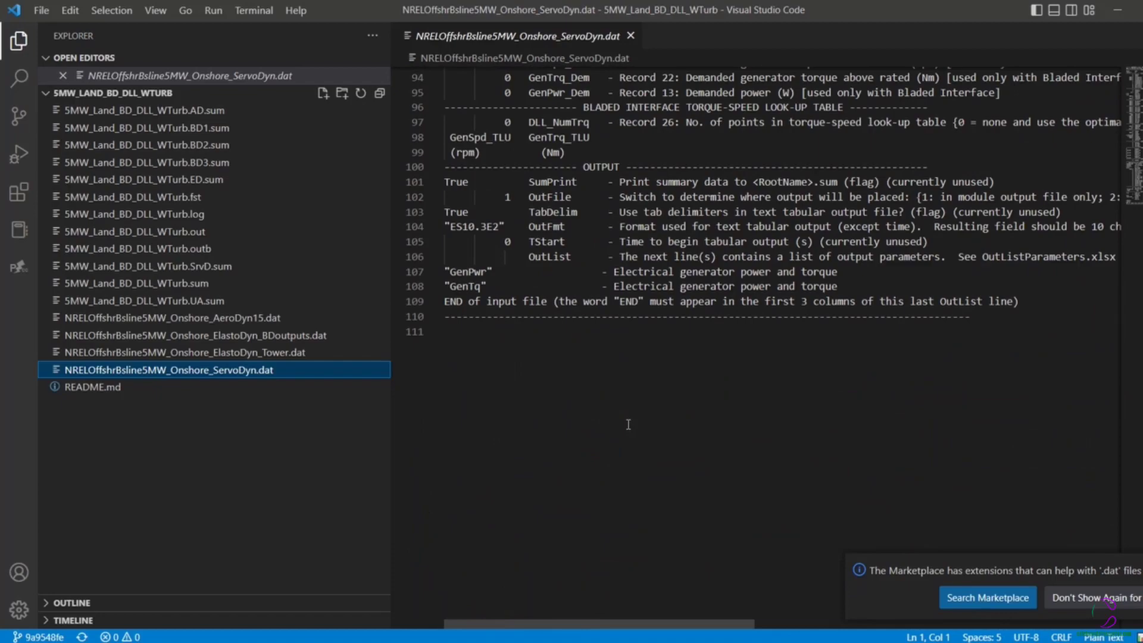
scroll(628, 424, up, 20)
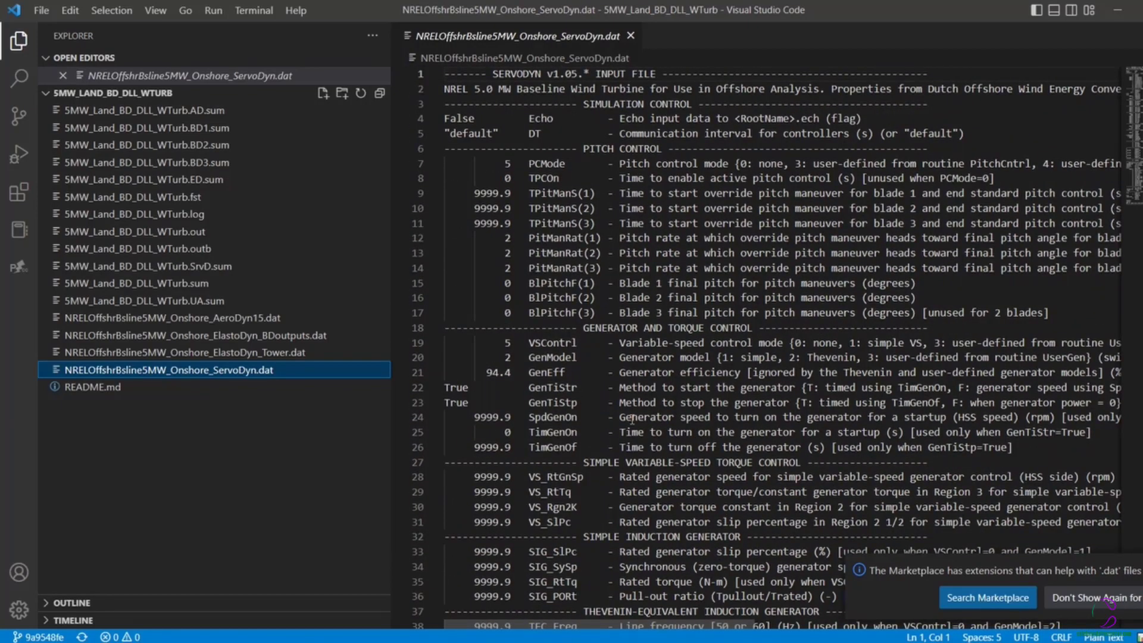